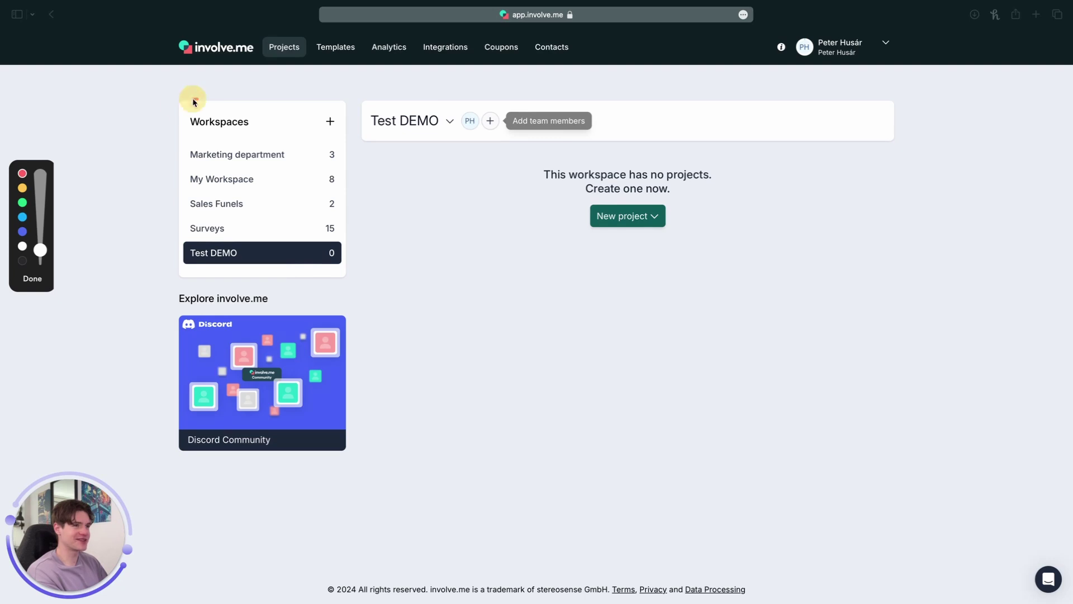
Switch between the My Workspace, Sales Funels, Surveys and Marketing department workspaces, and view Marketing's invitation permission levels
mouse_move(196, 100)
mouse_down()
mouse_move(223, 144)
mouse_move(215, 103)
mouse_move(208, 106)
mouse_up()
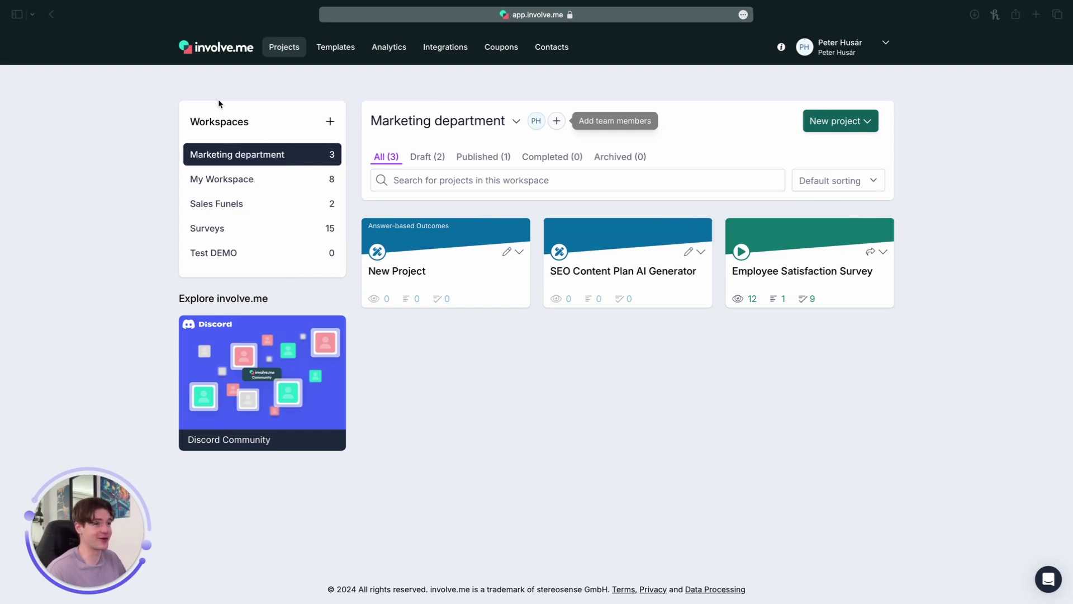
click(279, 179)
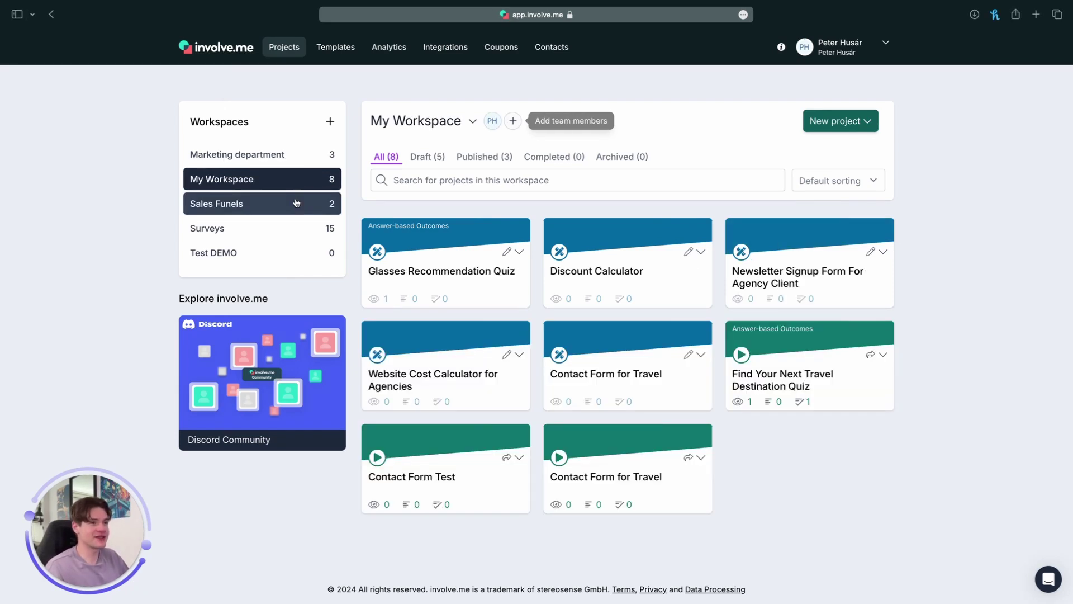
click(296, 203)
click(284, 224)
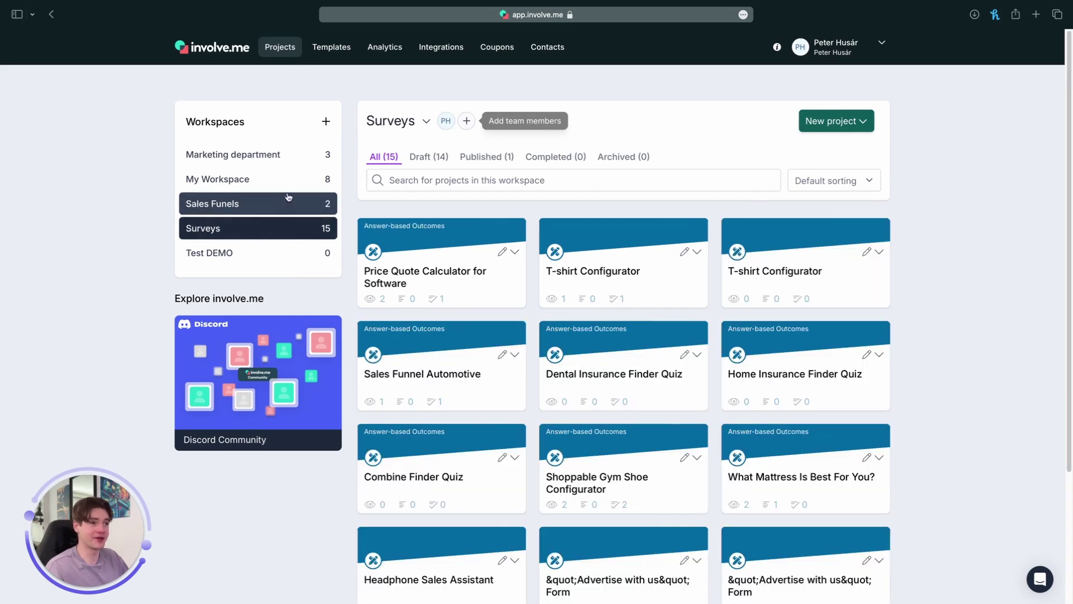
click(283, 154)
click(559, 121)
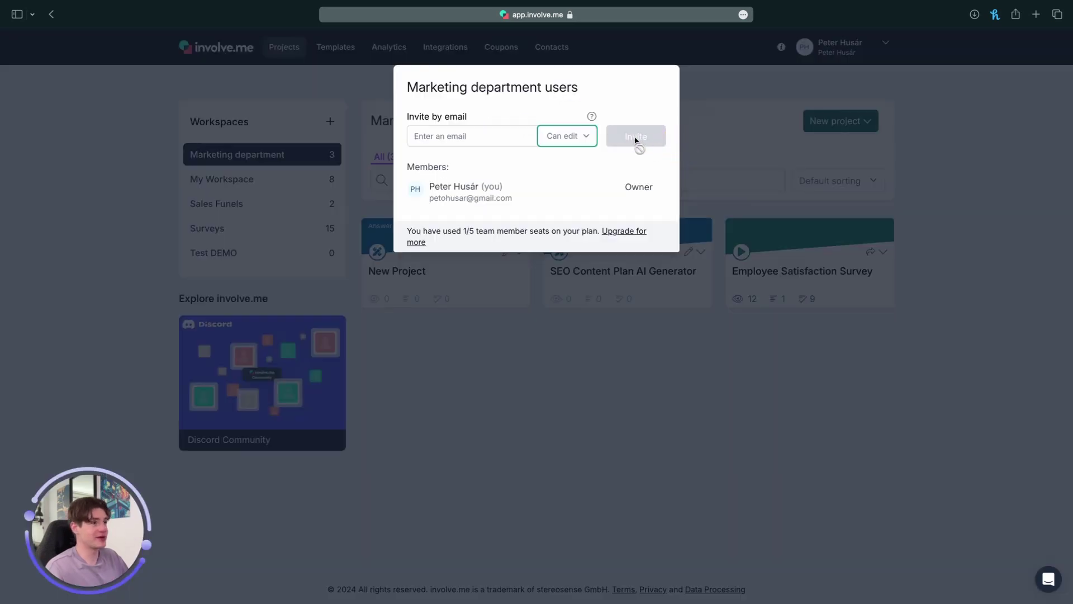
click(583, 139)
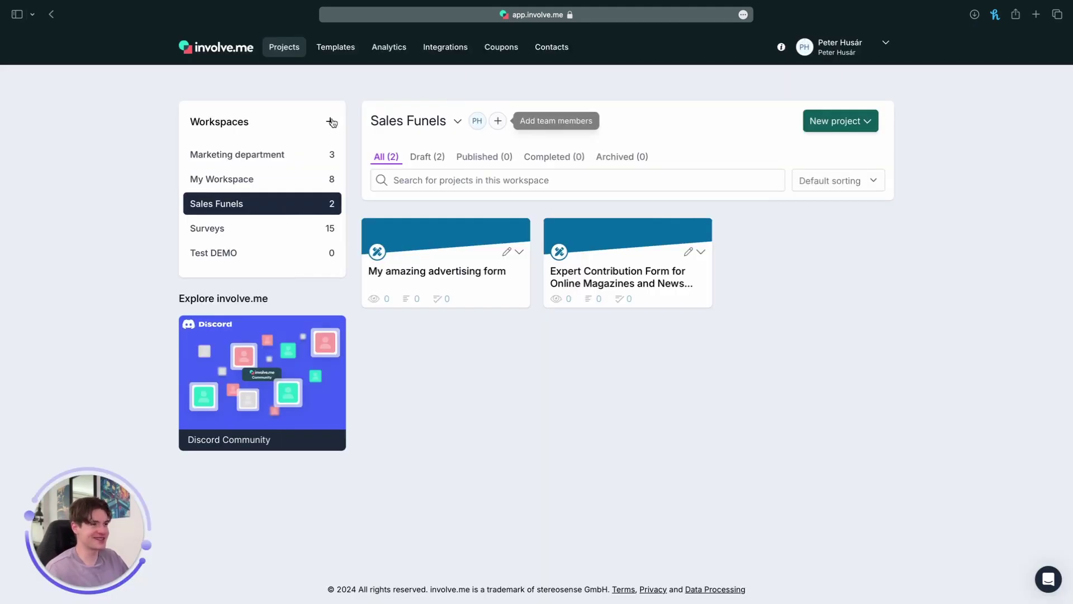
Create a new workspace named 'Testing'
click(331, 121)
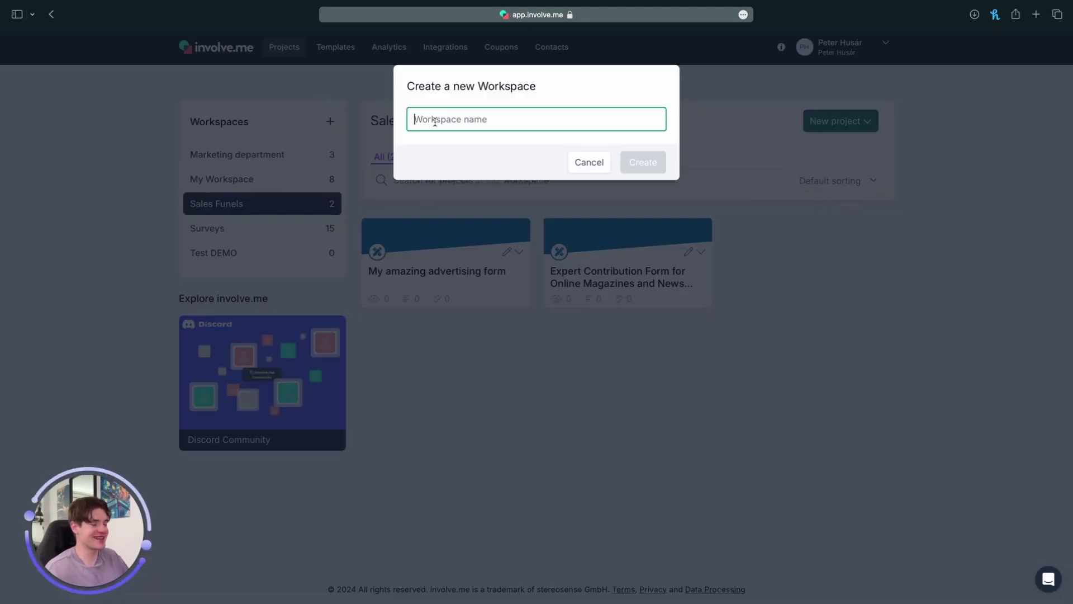
text(Testing)
click(642, 162)
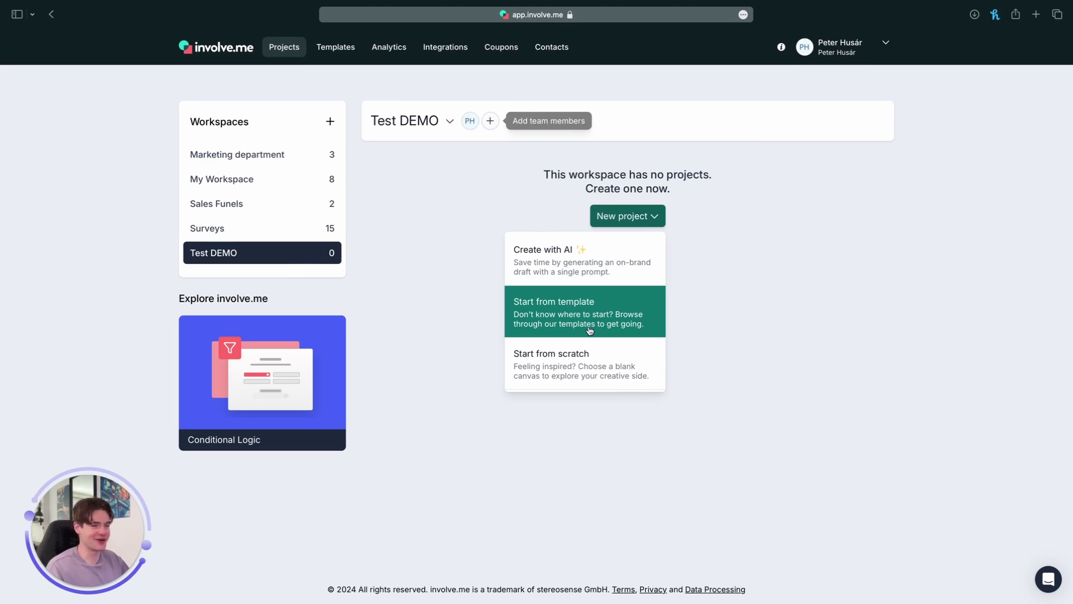
Search the Sales templates for 'Adver' and start from the 'Advertise with us' Form template
click(590, 330)
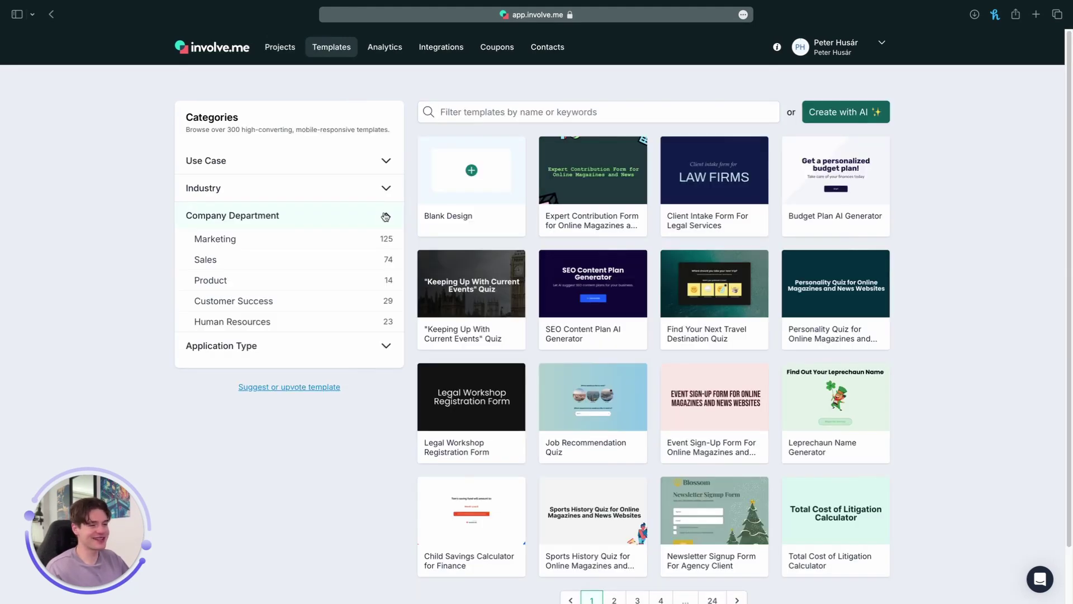
click(363, 260)
click(543, 114)
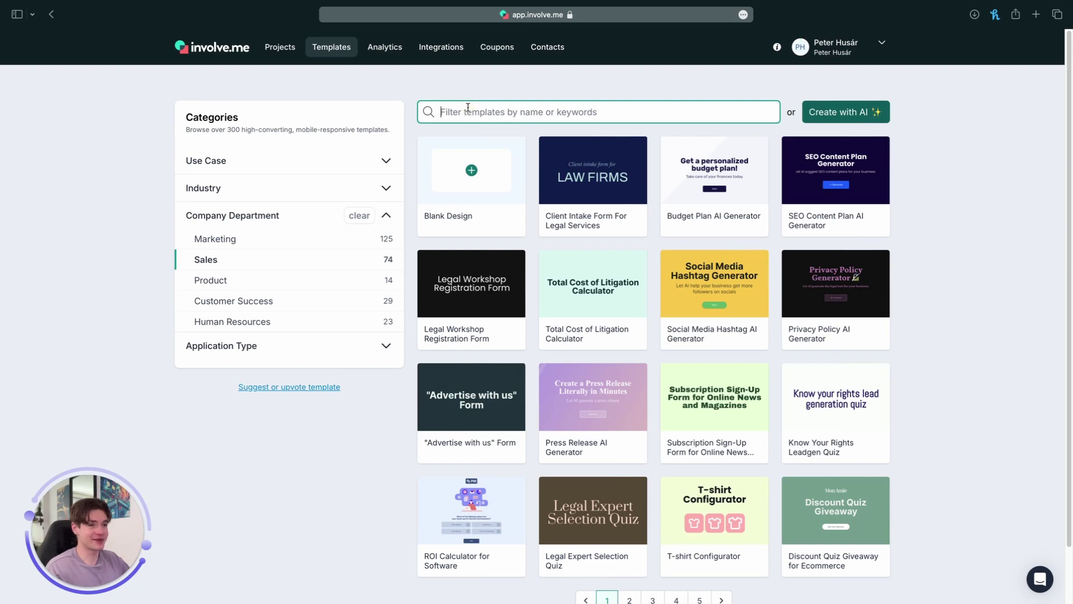
text(A)
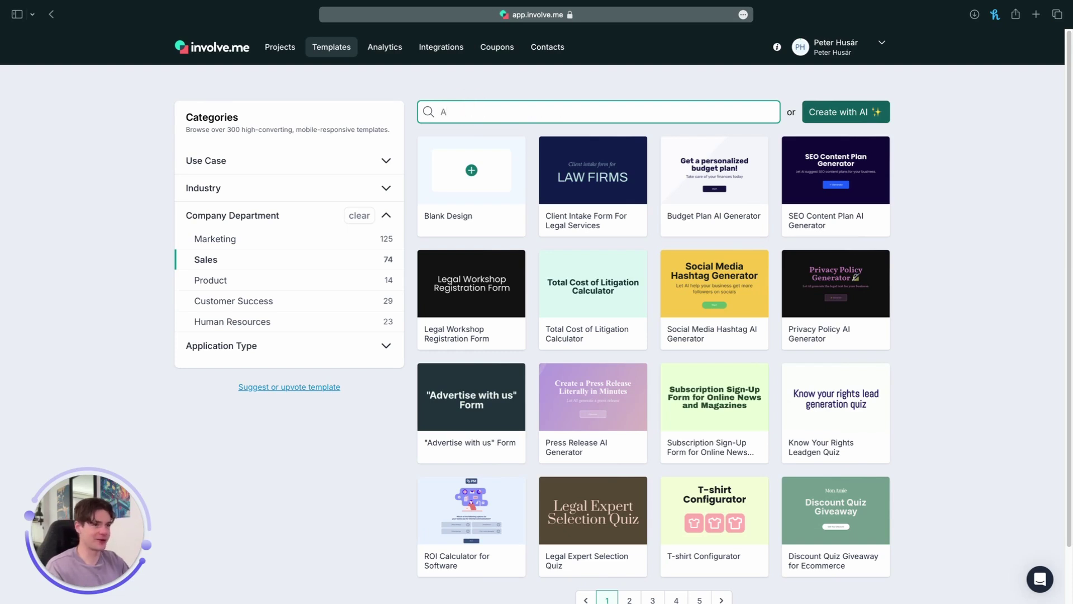
text(dver)
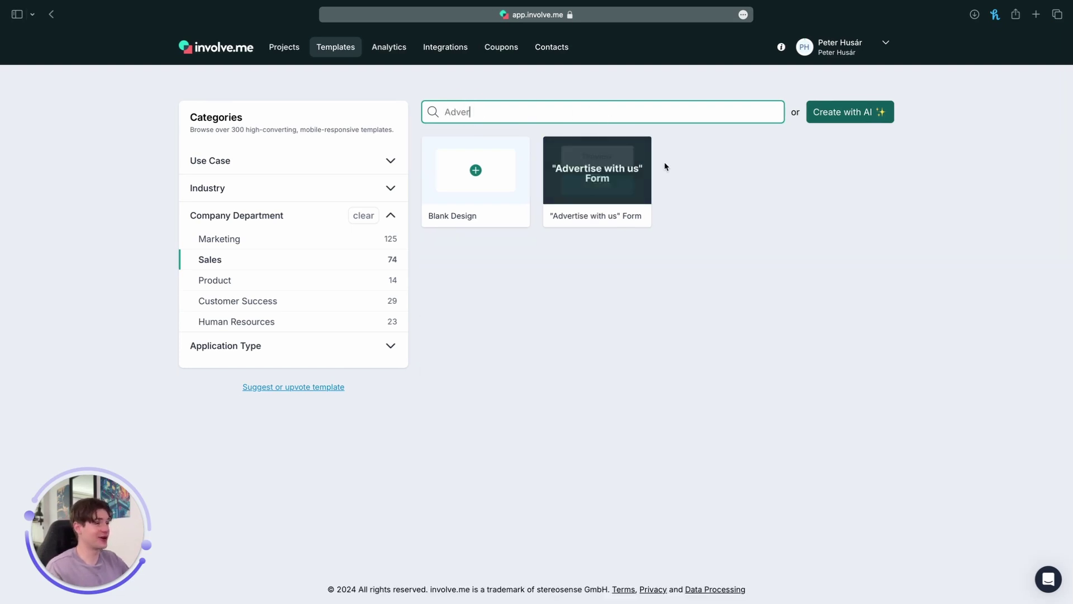
mouse_move(640, 168)
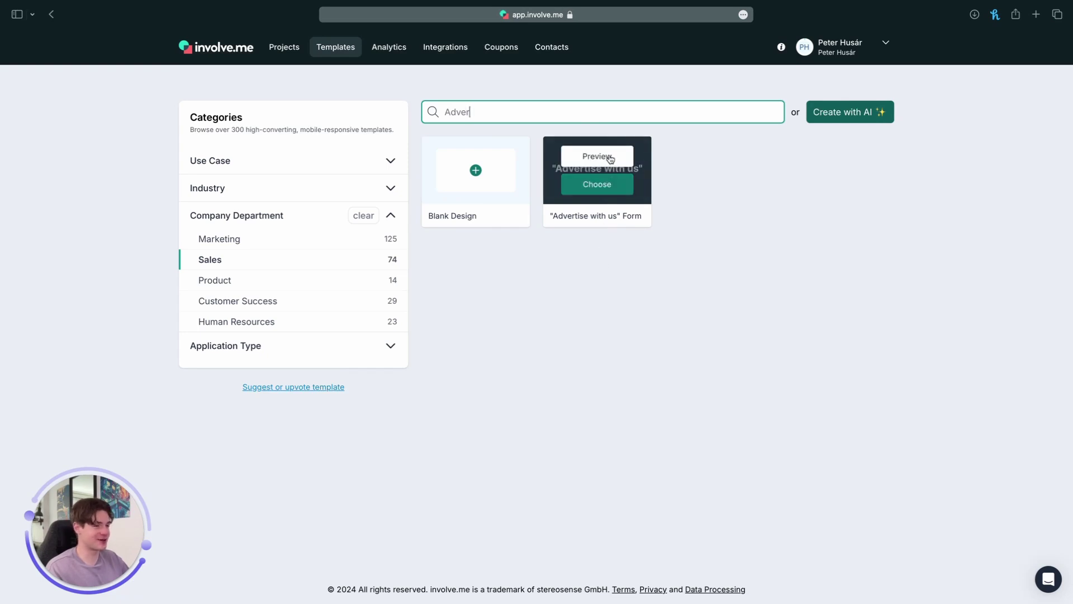
click(608, 182)
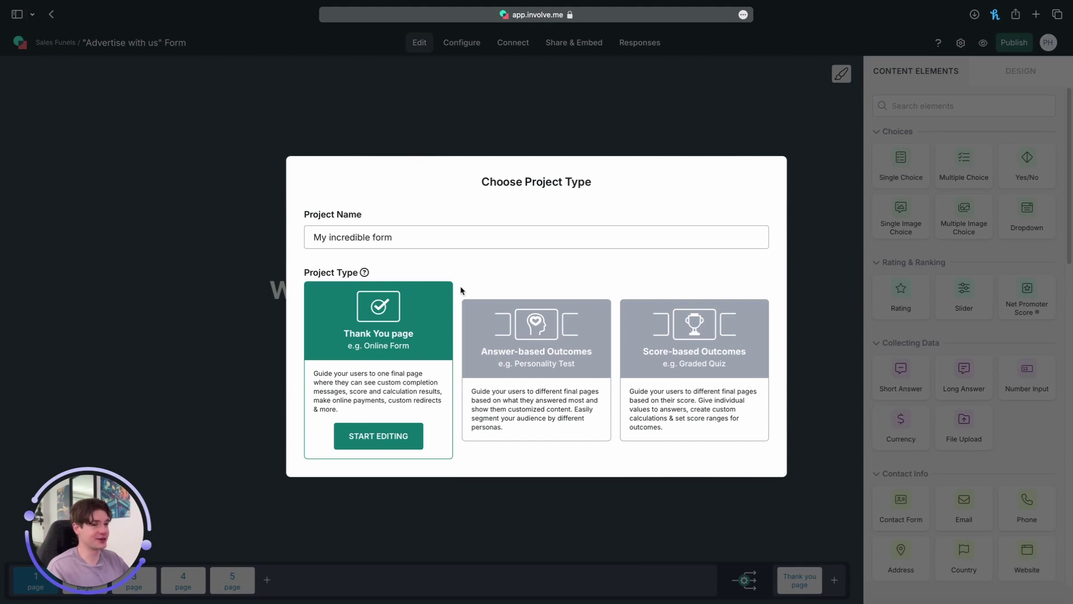
Compare the Answer-based Outcomes and Score-based Outcomes project types
click(518, 326)
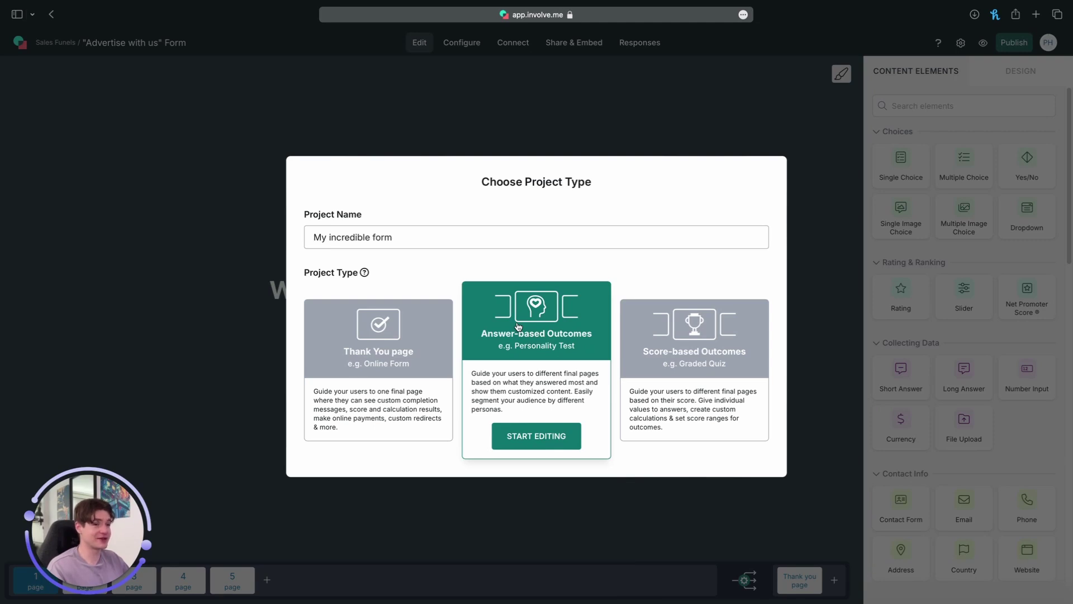
click(661, 344)
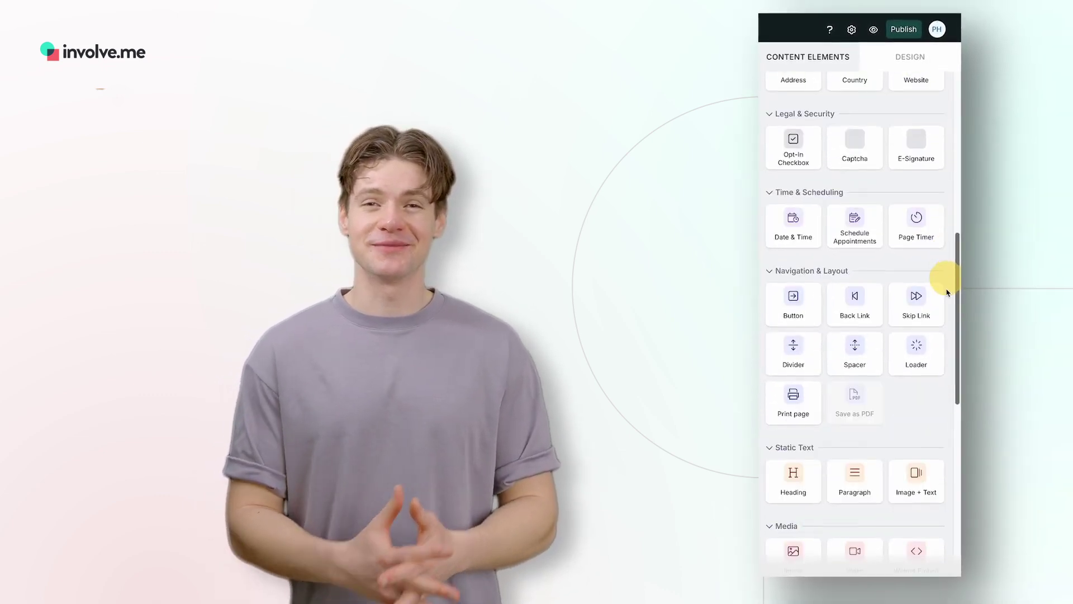
scroll(943, 376, down, 5)
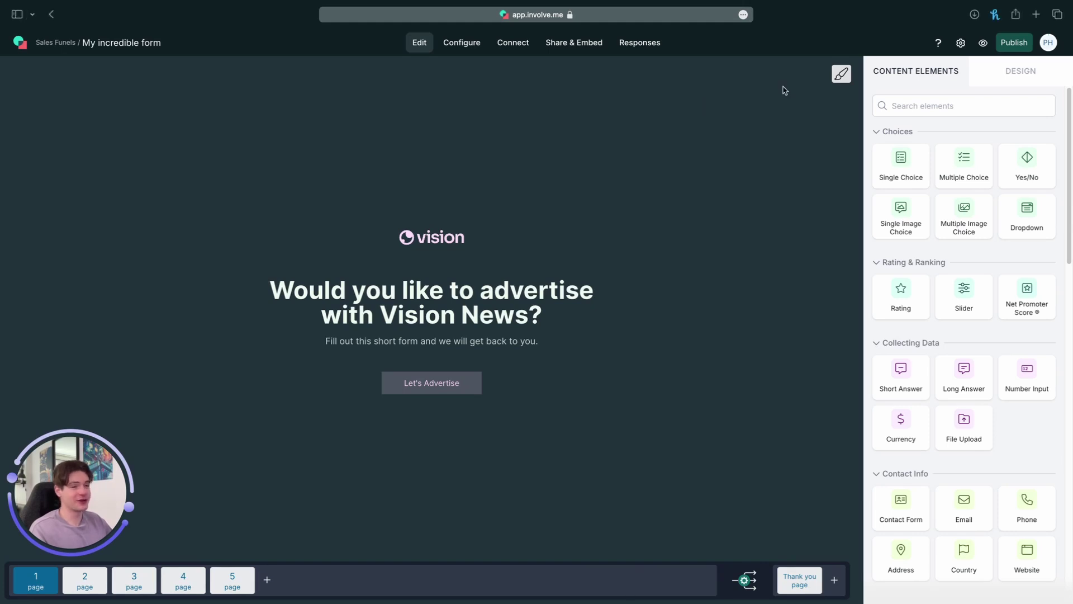
Set the project design to a light-blue background, Impact heading font and left-aligned content
click(840, 76)
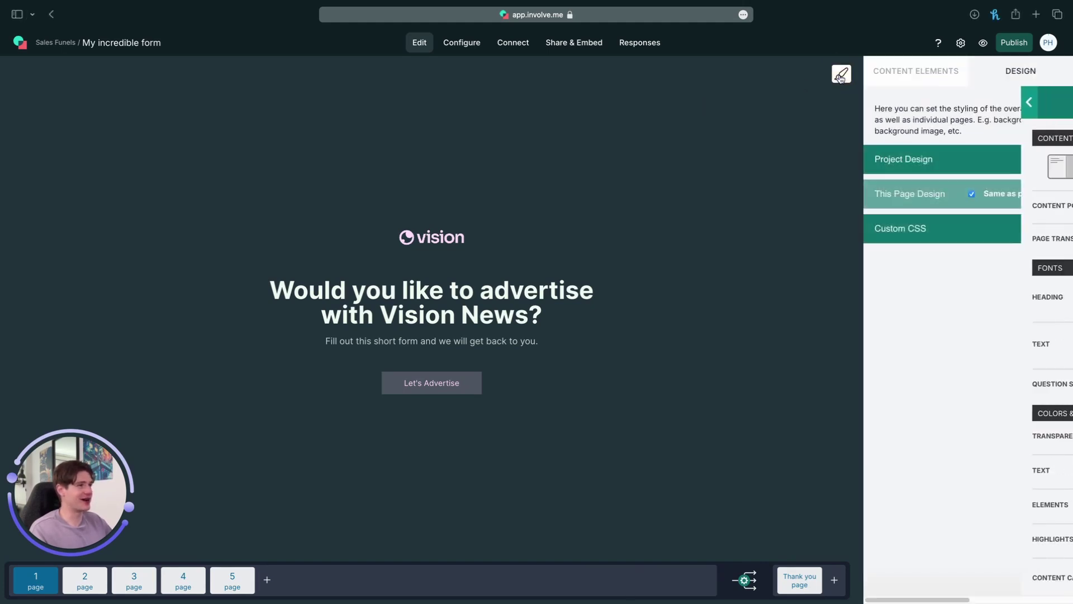
click(911, 161)
scroll(968, 281, down, 5)
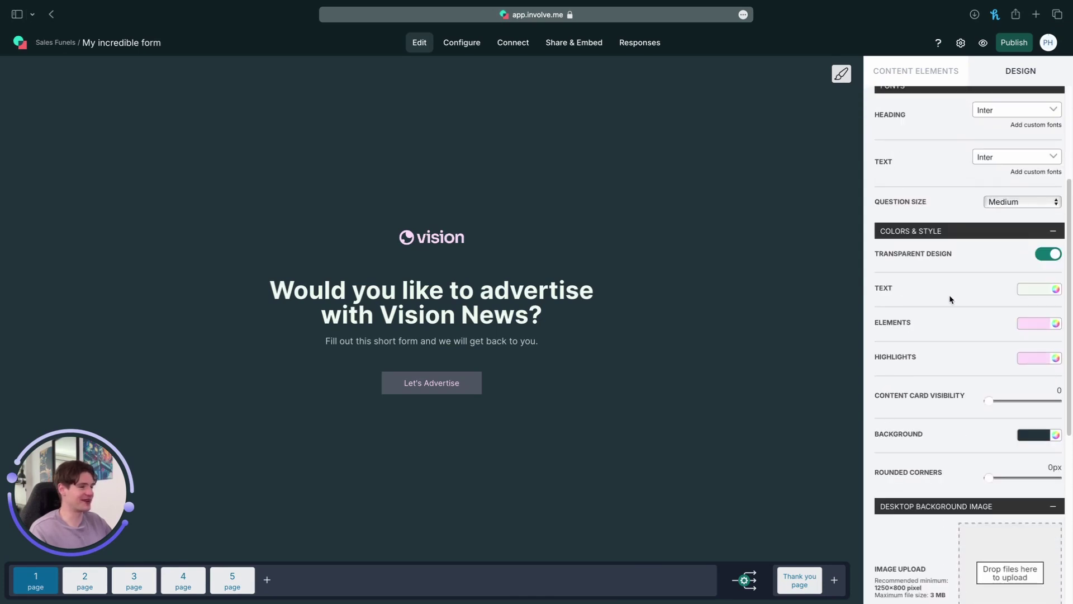
click(1033, 472)
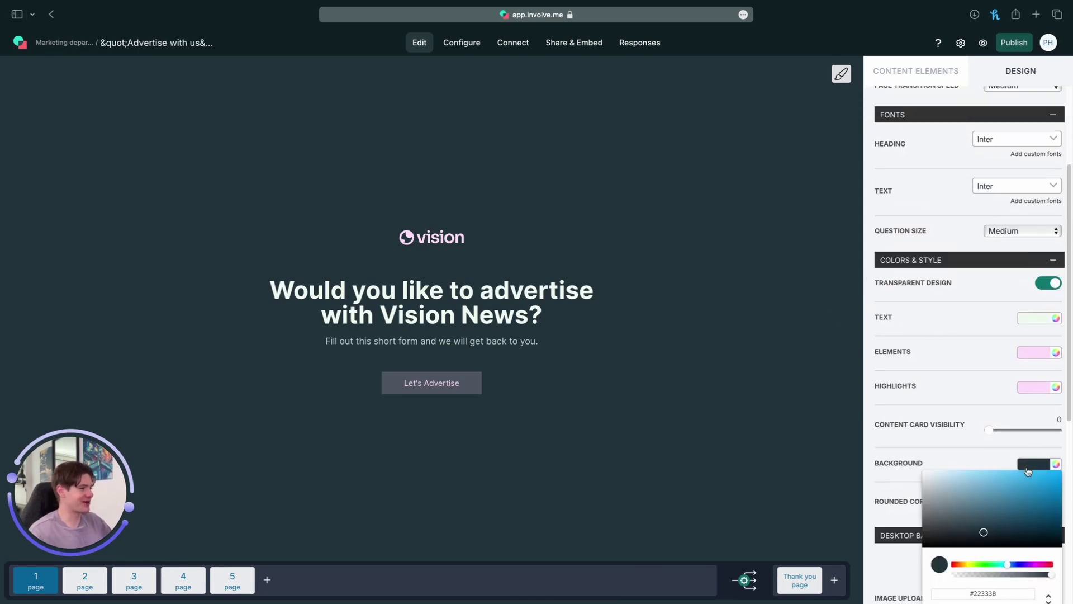
click(1014, 479)
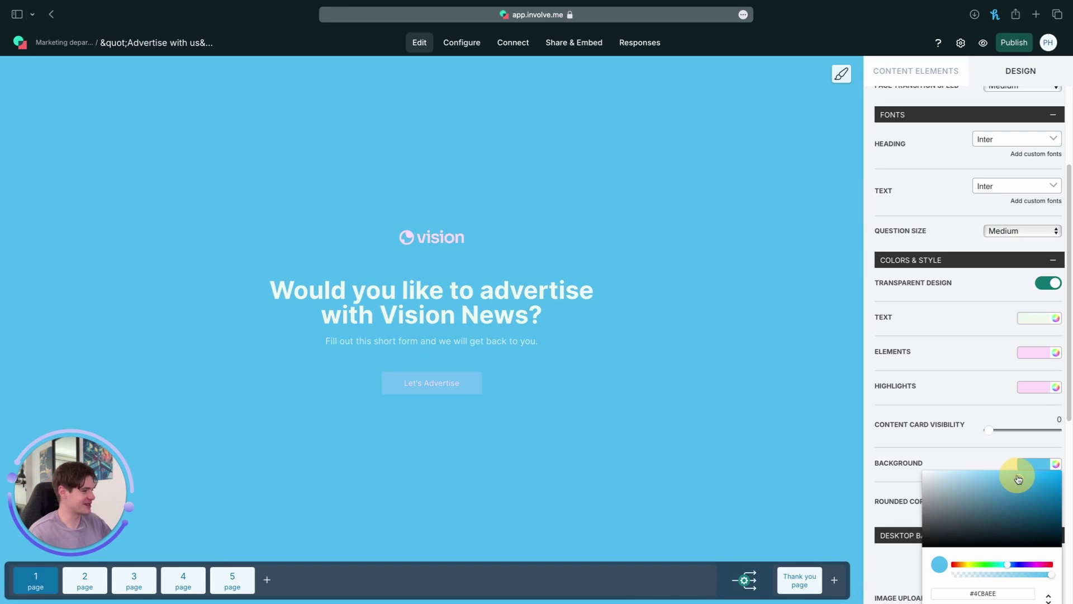
click(985, 444)
click(986, 138)
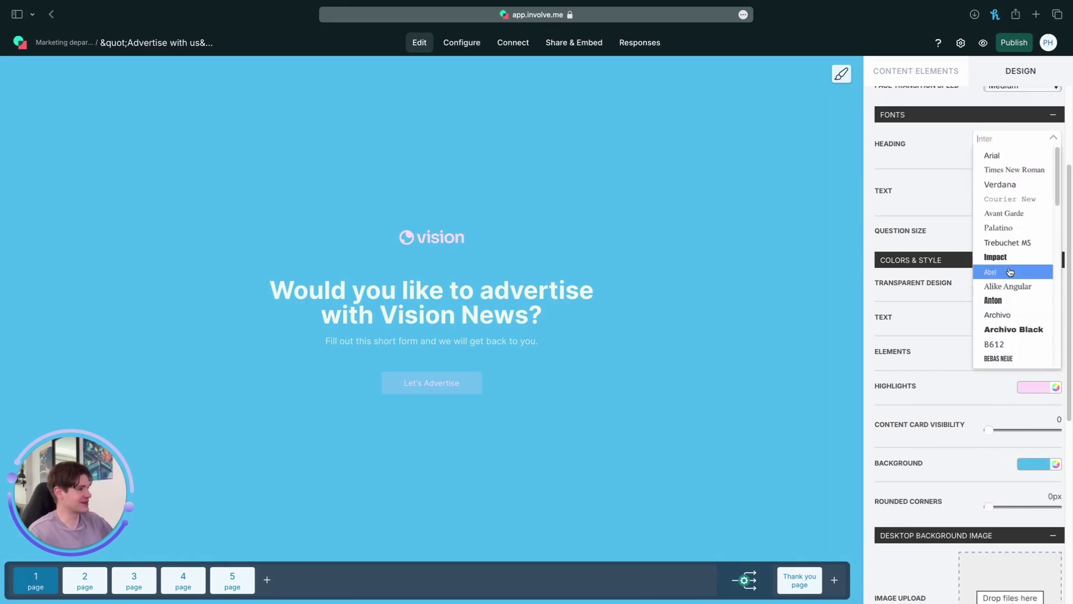
click(995, 258)
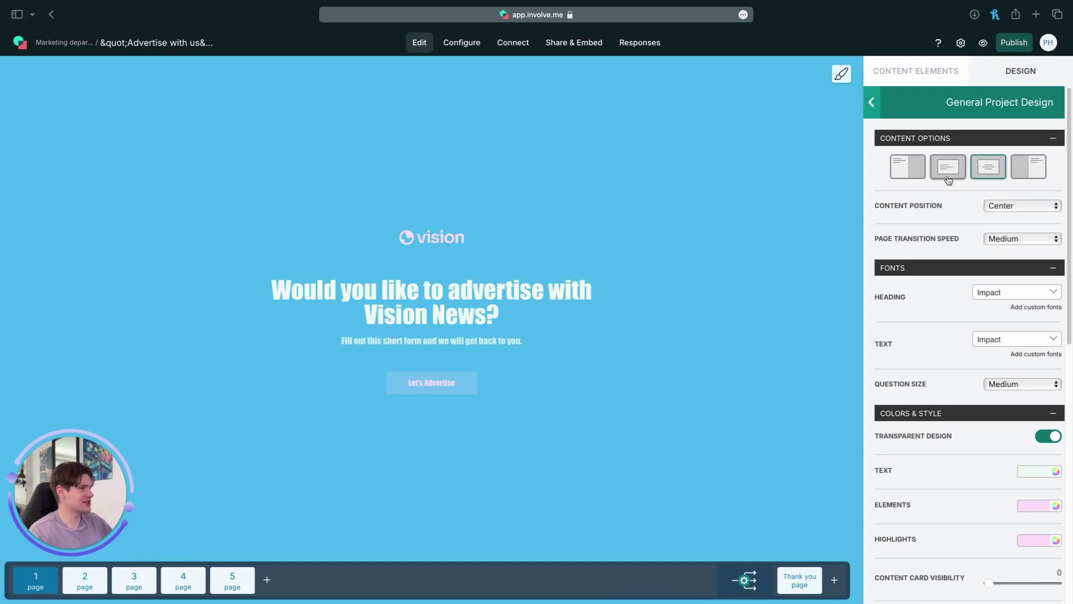
click(944, 169)
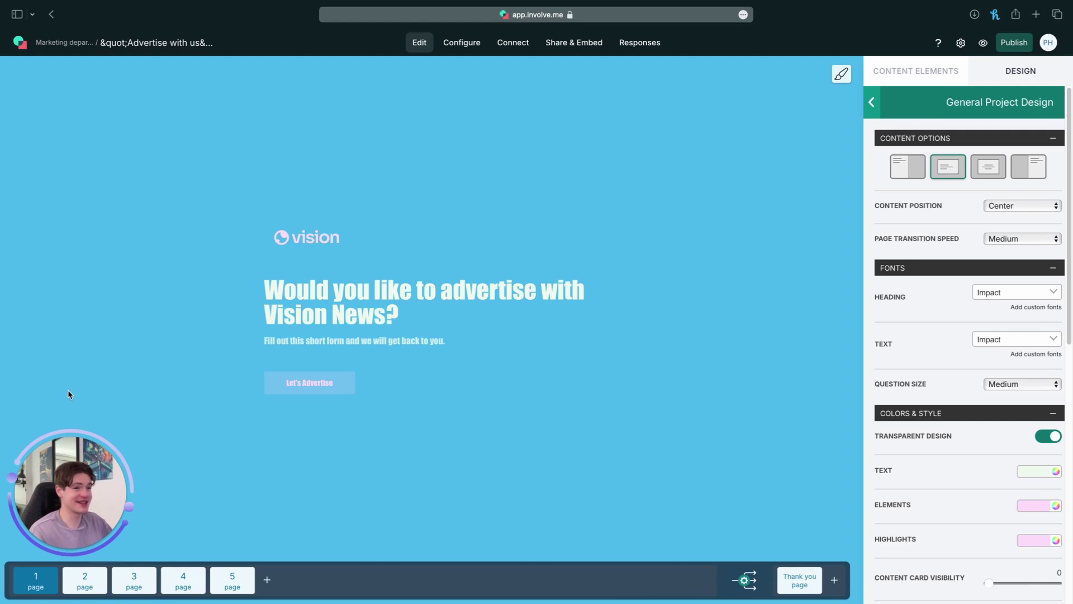
Review form pages 2 through 5, ending on the advertising objectives page
click(92, 578)
click(142, 580)
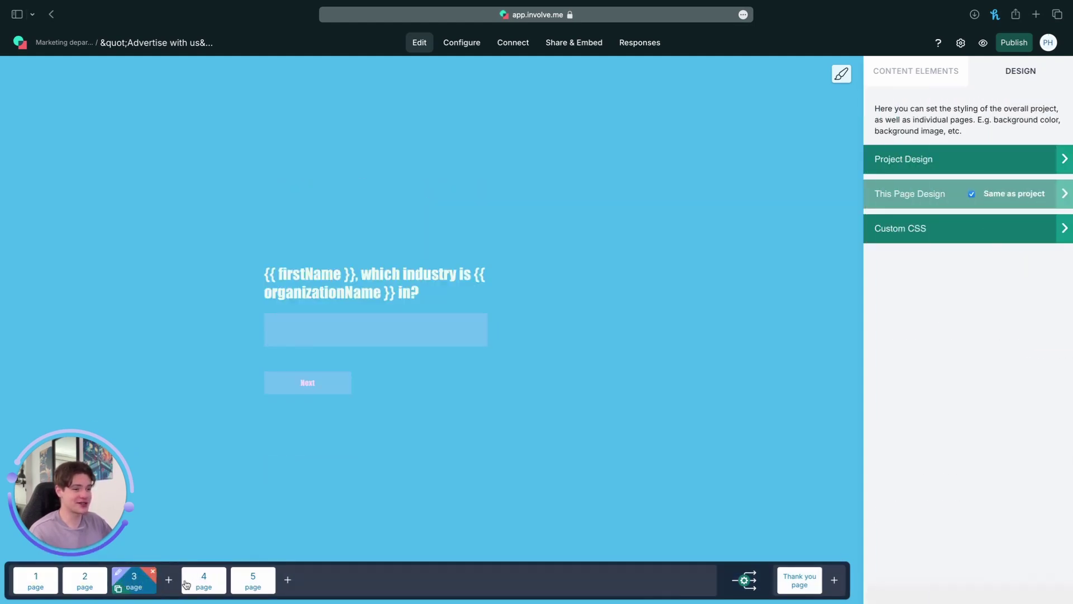
click(184, 580)
click(241, 579)
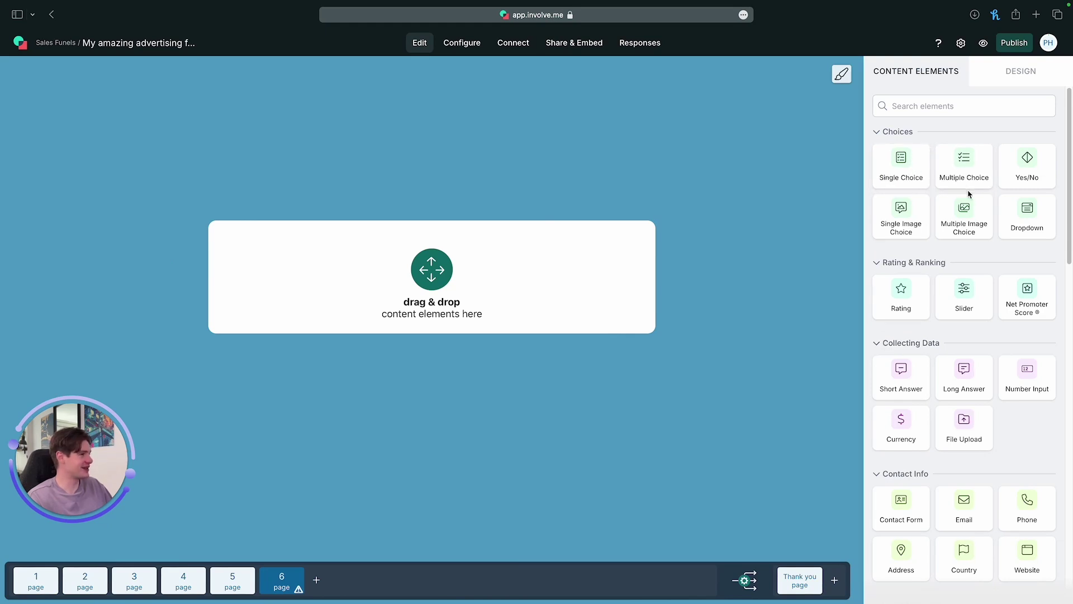
Add a multiple-choice question to page 6 with 'Involve.me' as the correct first answer
drag(914, 189, 518, 275)
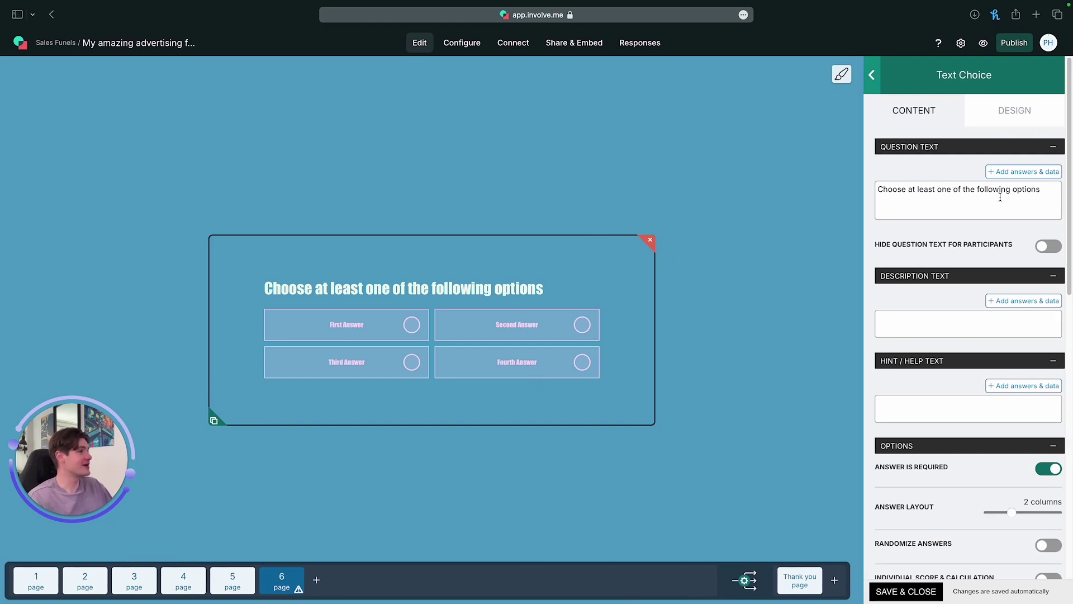
scroll(950, 251, down, 2)
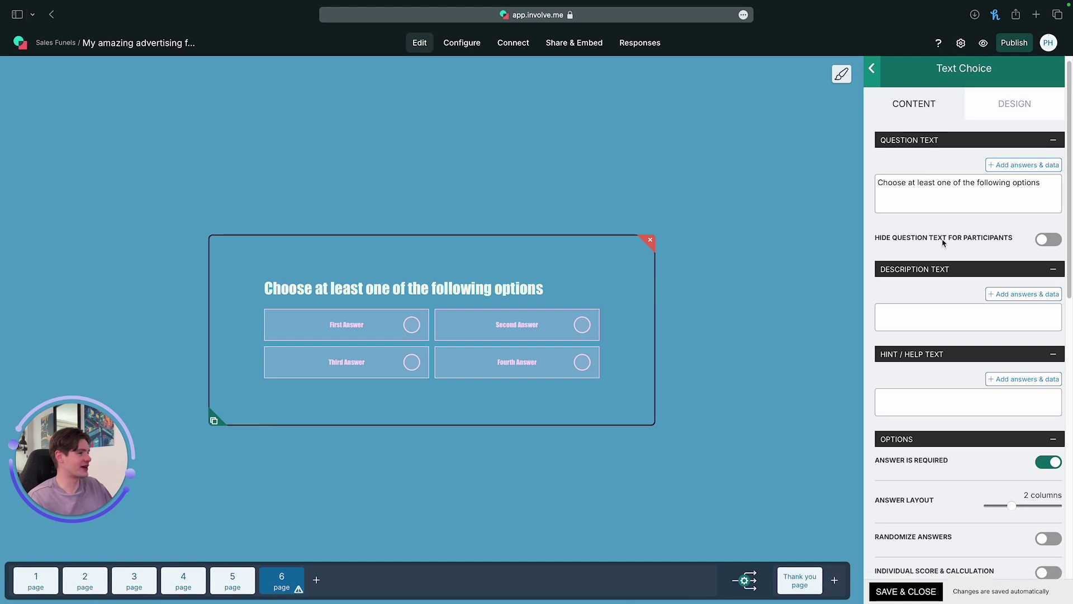
scroll(945, 305, up, 2)
scroll(957, 359, down, 7)
drag(947, 390, 886, 388)
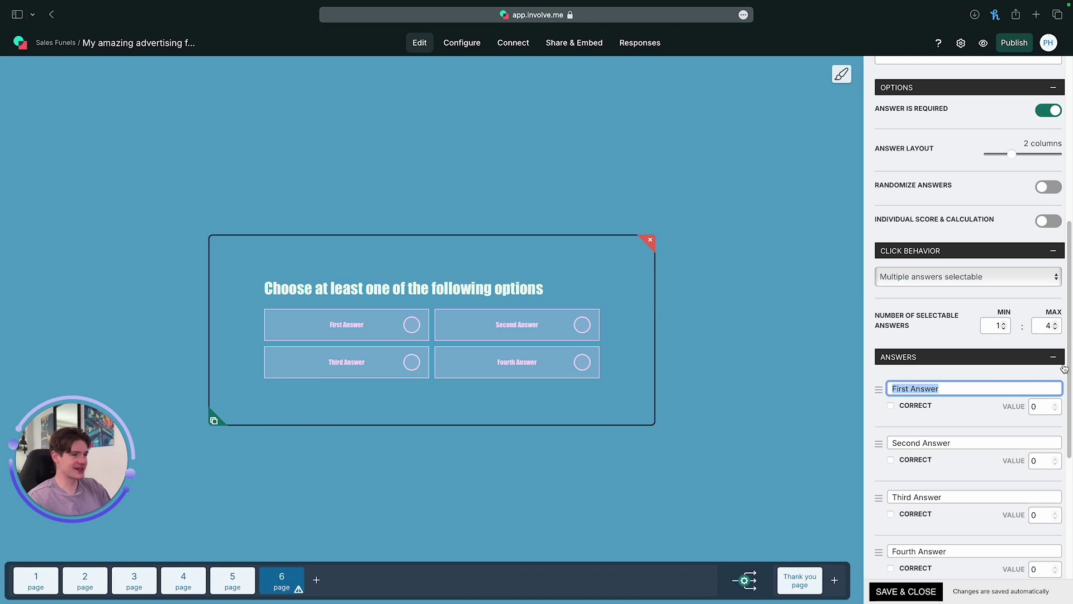
text(Involve.me)
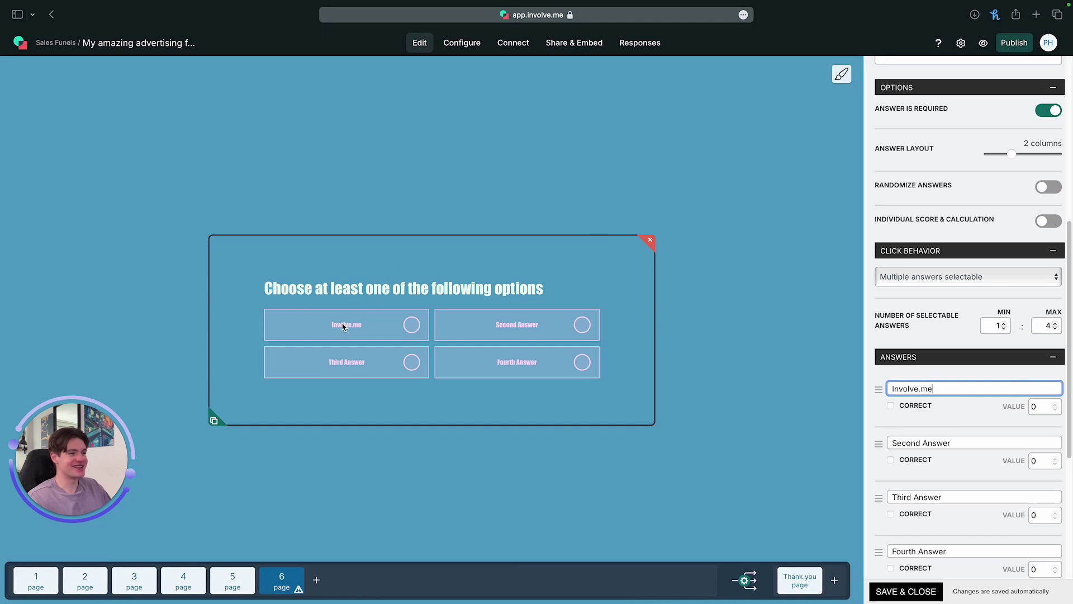
click(359, 328)
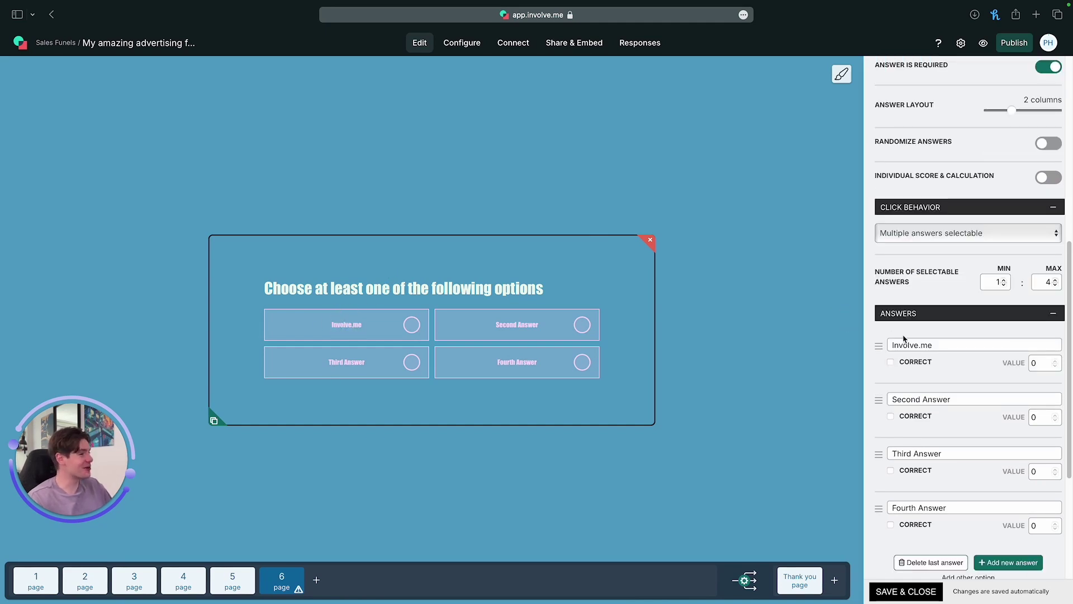
click(891, 362)
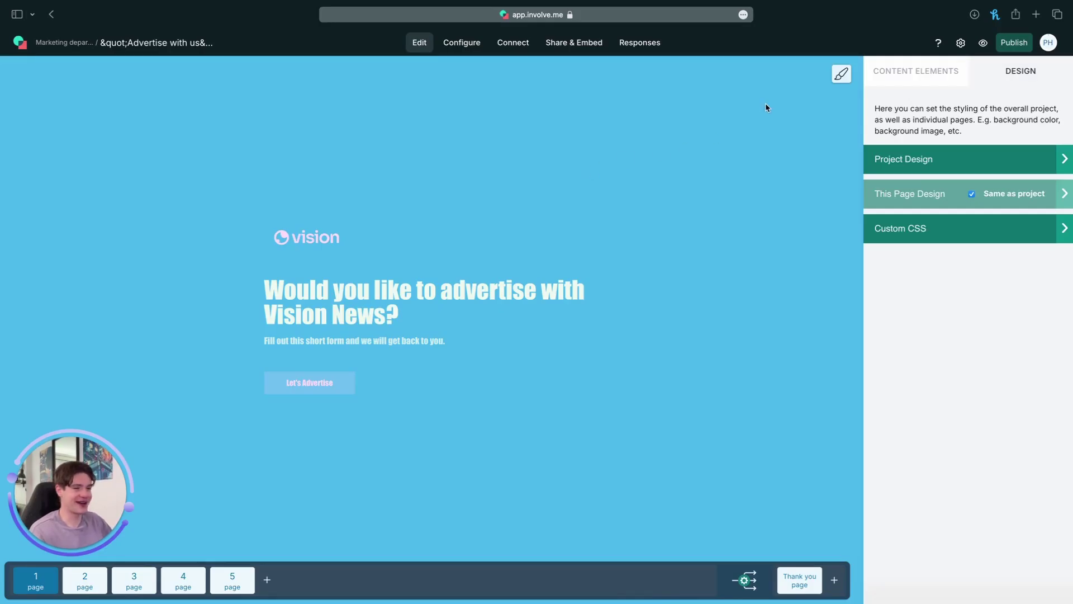
Open the Try Draft preview of the form in a new browser tab
click(982, 45)
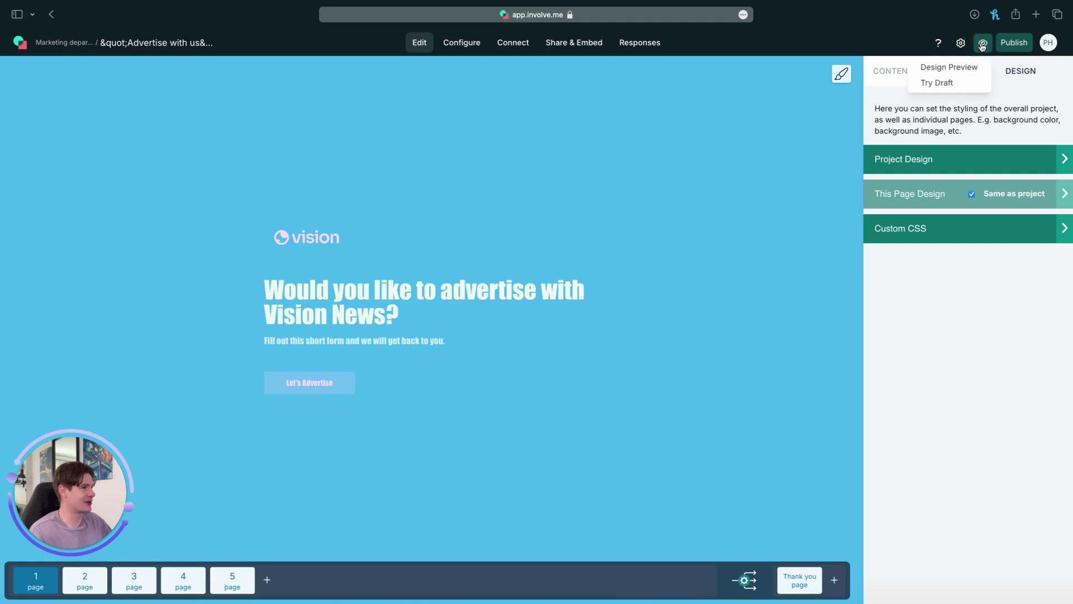
click(950, 82)
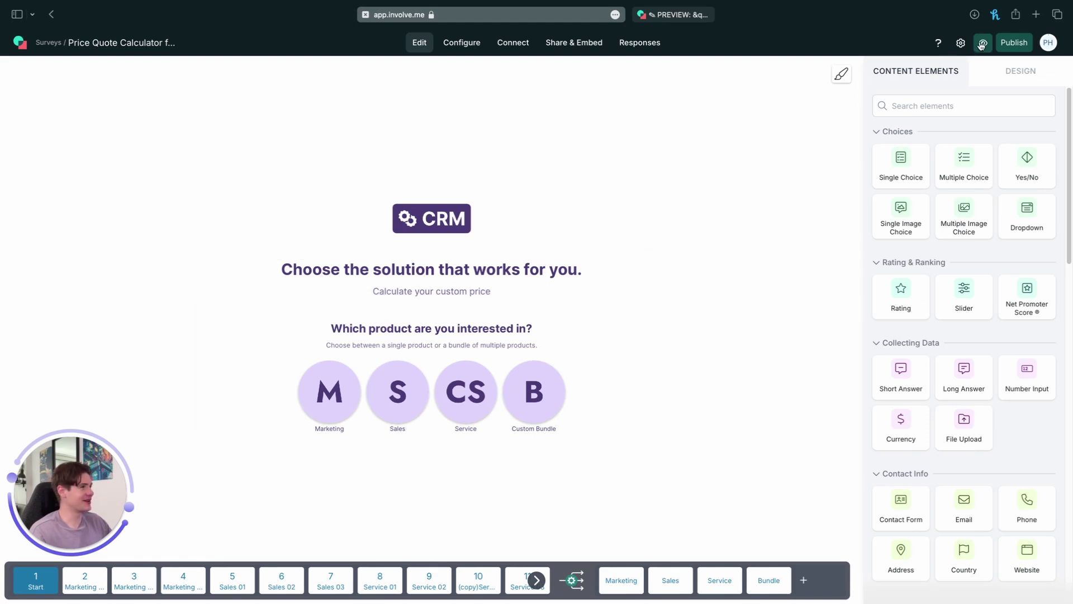
Open the draft preview and choose Sales, the Professional plan and the number of seats
mouse_move(983, 45)
click(957, 83)
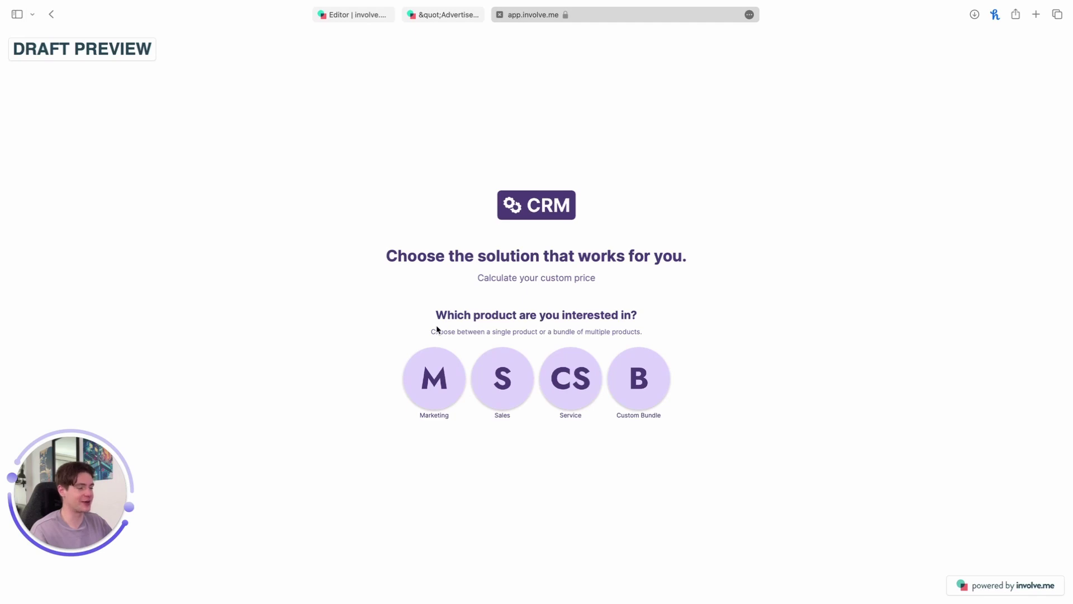
click(490, 371)
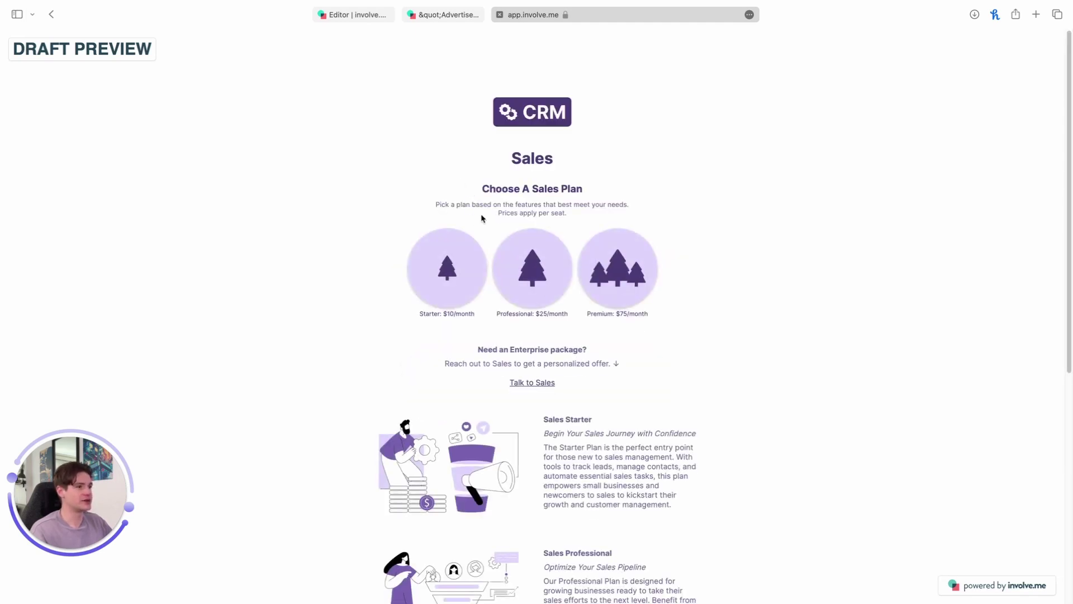
scroll(539, 280, down, 1)
click(537, 241)
drag(449, 292, 469, 294)
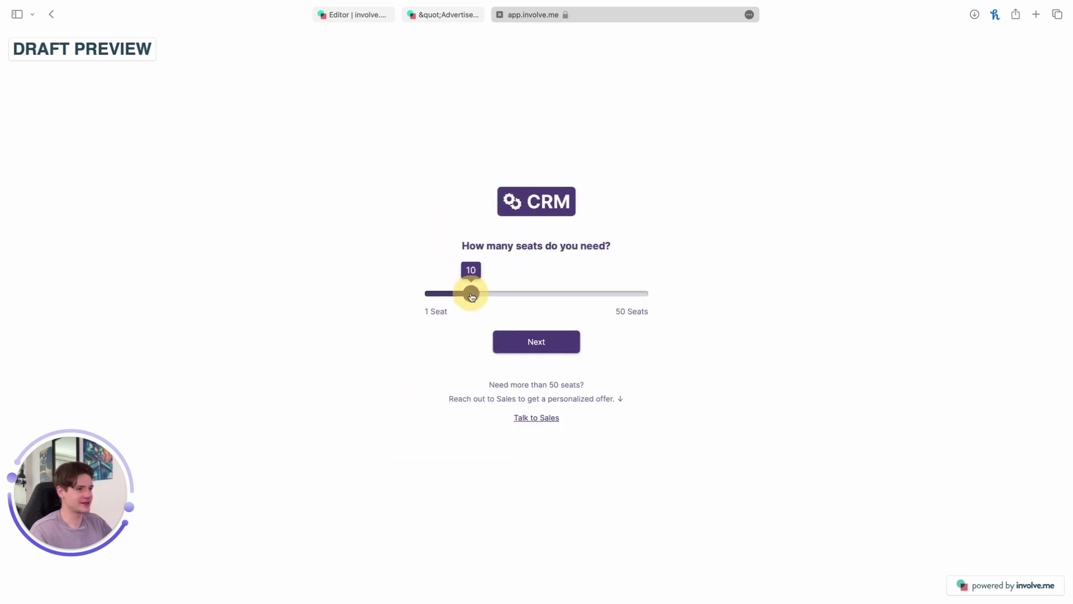
Add the Campaigns add-on and calculate the $1,250 per month custom price
click(545, 342)
click(611, 188)
scroll(565, 427, down, 3)
scroll(565, 427, down, 3)
scroll(424, 270, up, 5)
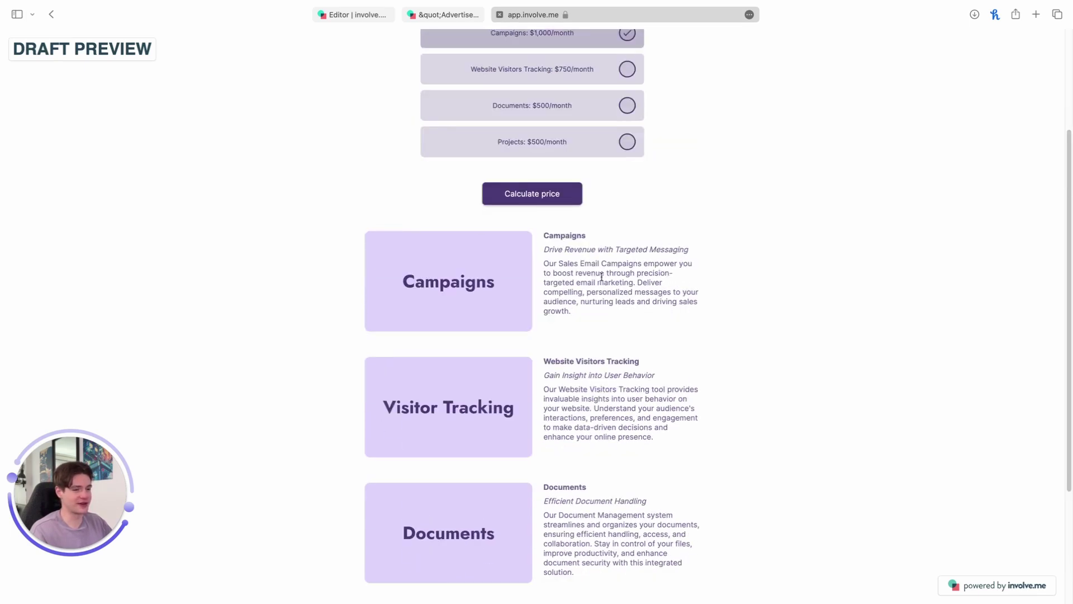
click(563, 324)
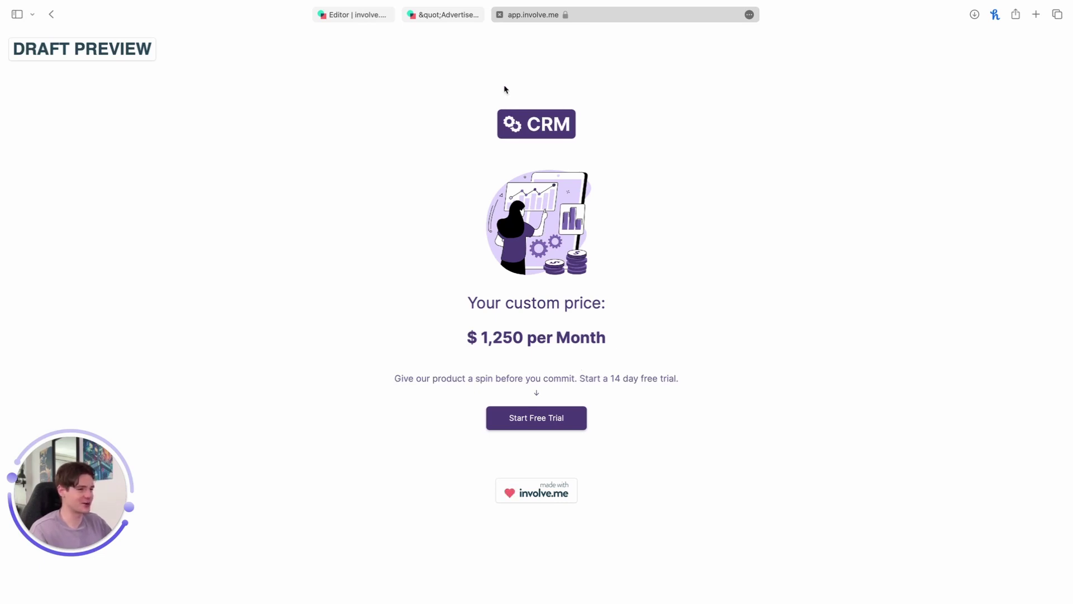
Return to the editor and view the Sales 01, Sales 02 seats and Sales 03 add-ons pages
click(352, 14)
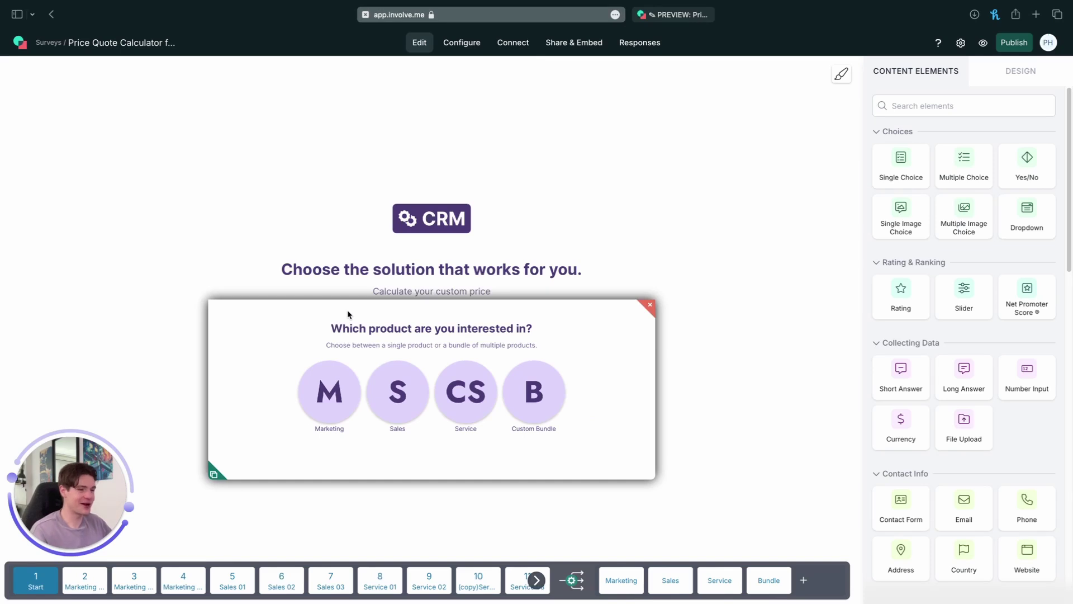
drag(348, 308, 350, 374)
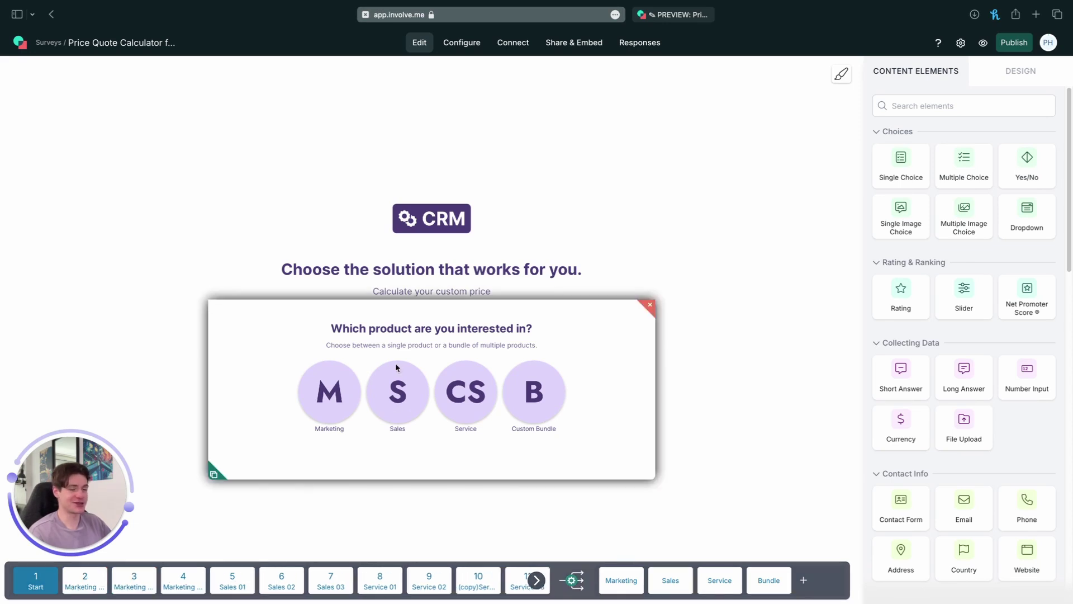
click(241, 582)
click(285, 582)
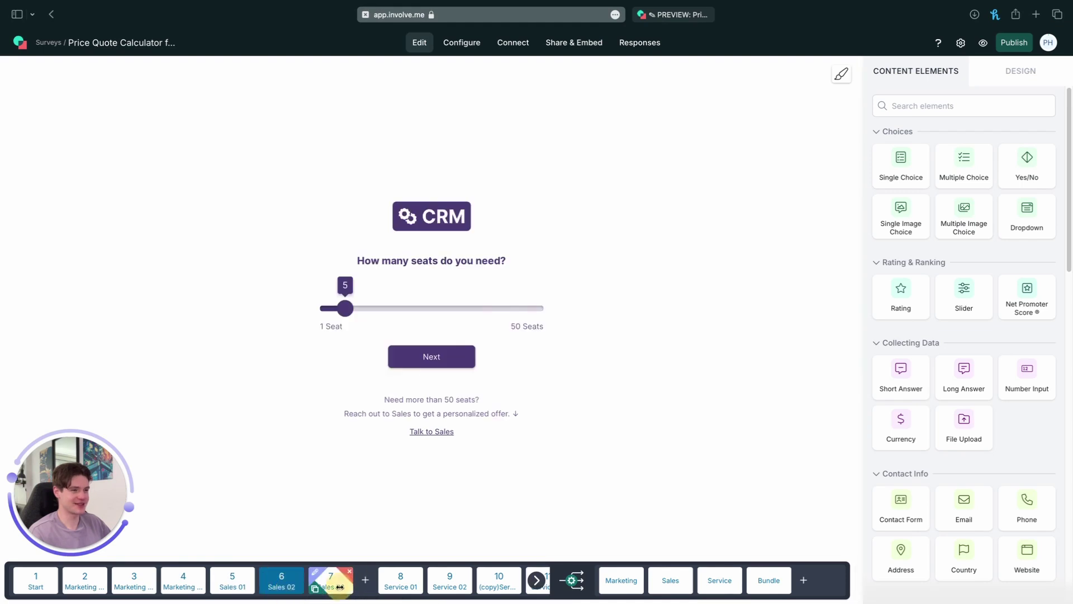
click(338, 585)
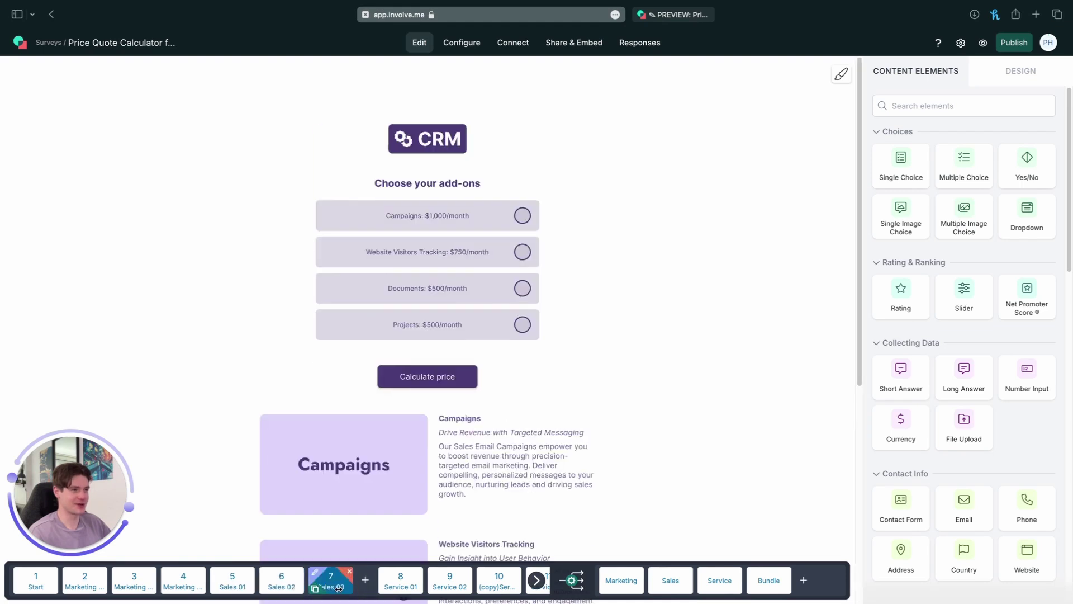
Step back through pages 4, 3 and 2, then view the Sales custom price result page
click(190, 581)
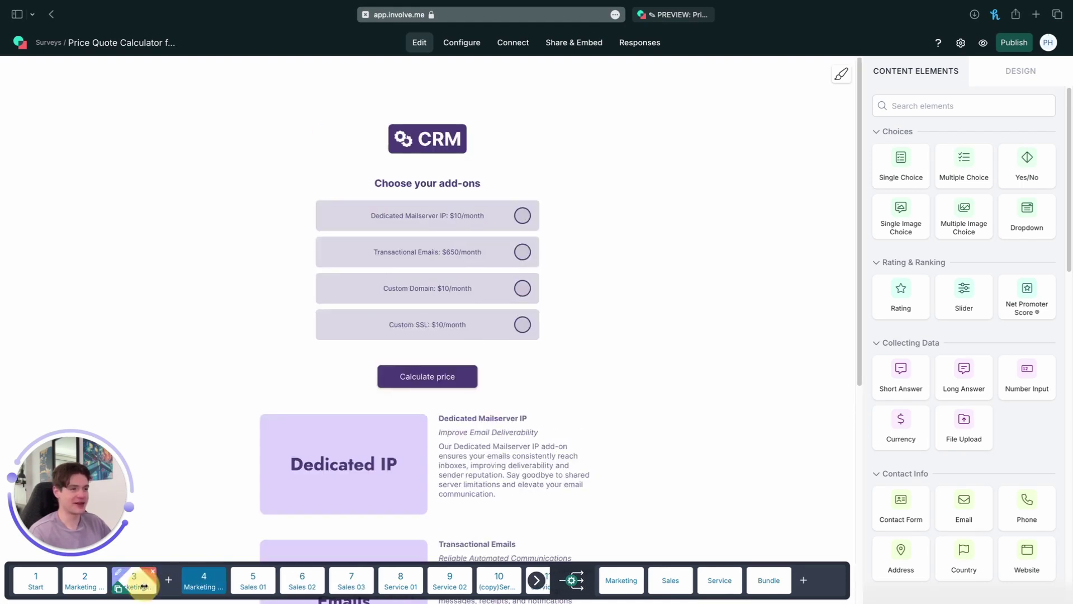
click(123, 585)
click(100, 584)
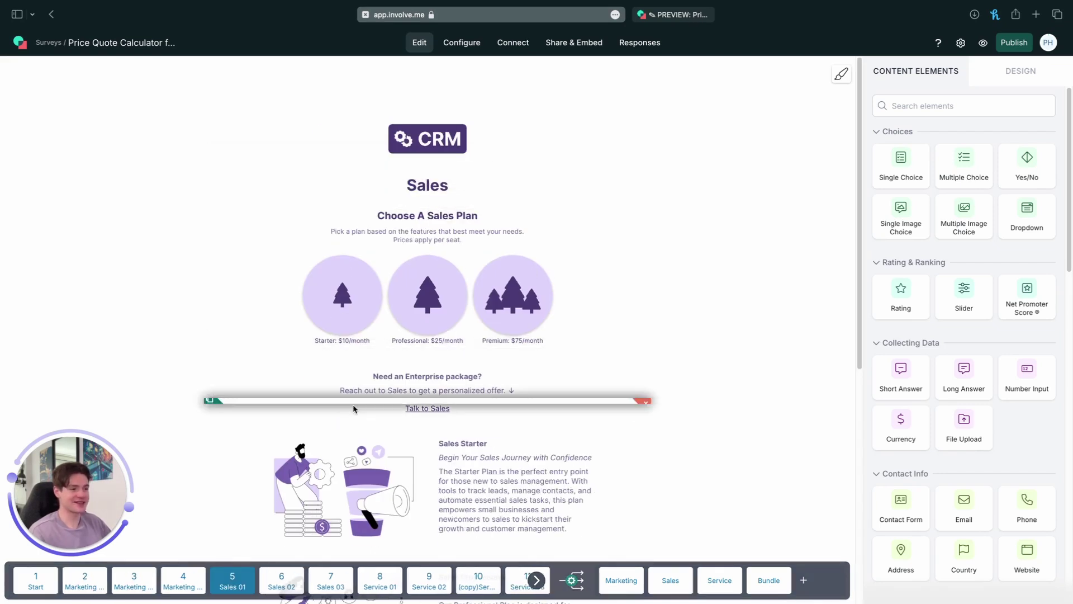
click(674, 581)
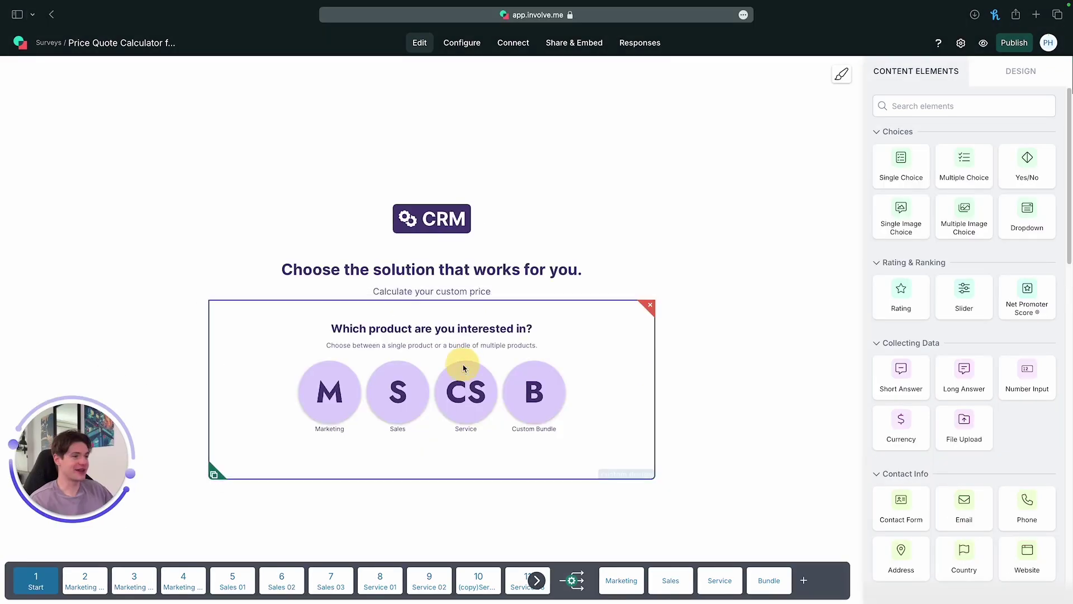
Keep the Start page product-choice question's click behavior linking answers to specific pages
click(464, 367)
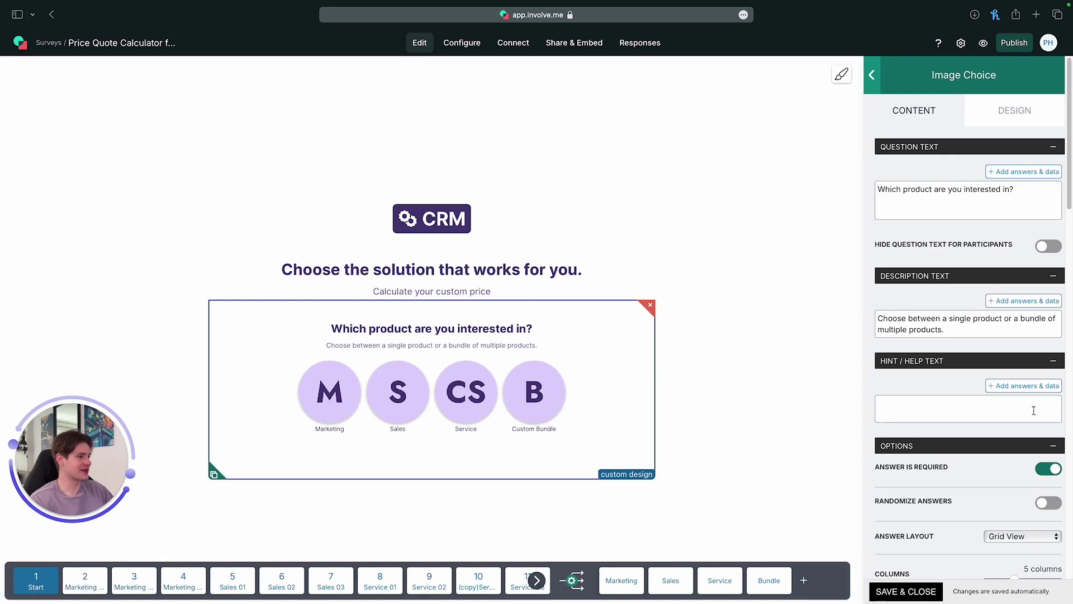
scroll(1001, 429, down, 10)
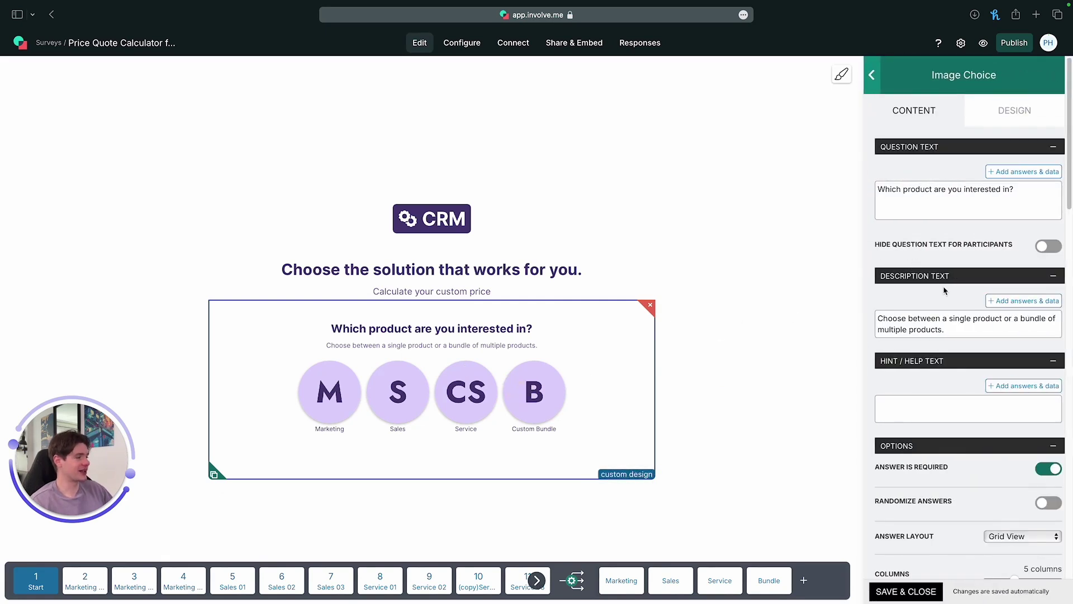
scroll(943, 295, down, 7)
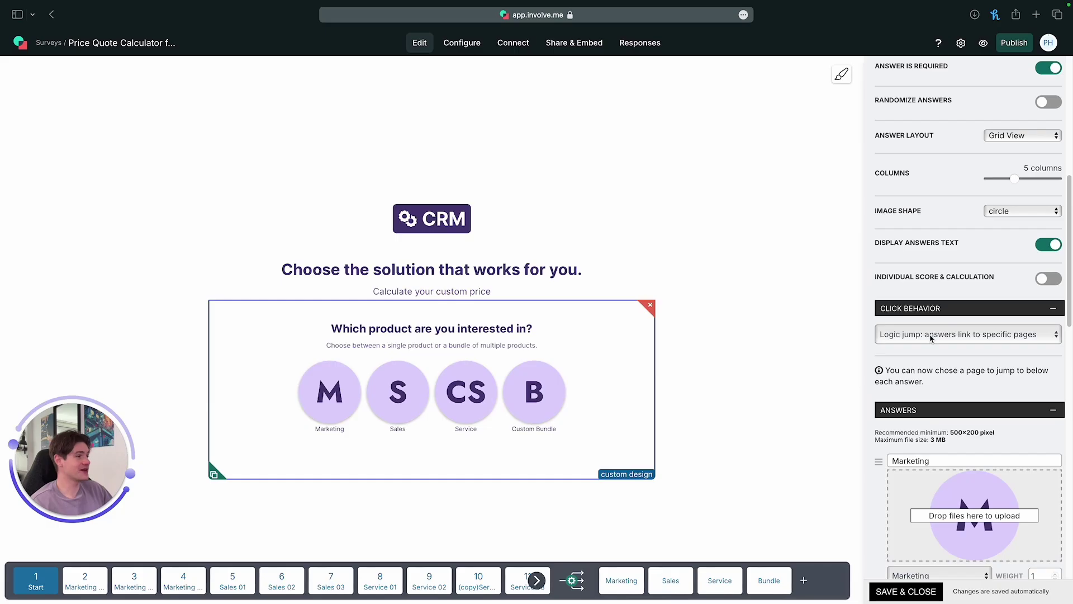
click(930, 335)
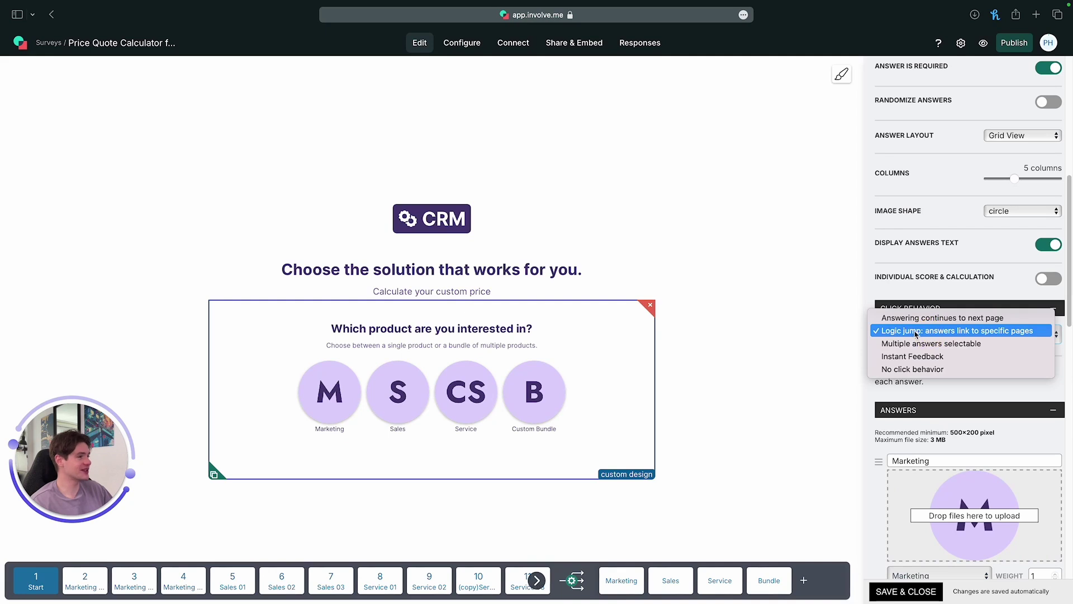
click(937, 333)
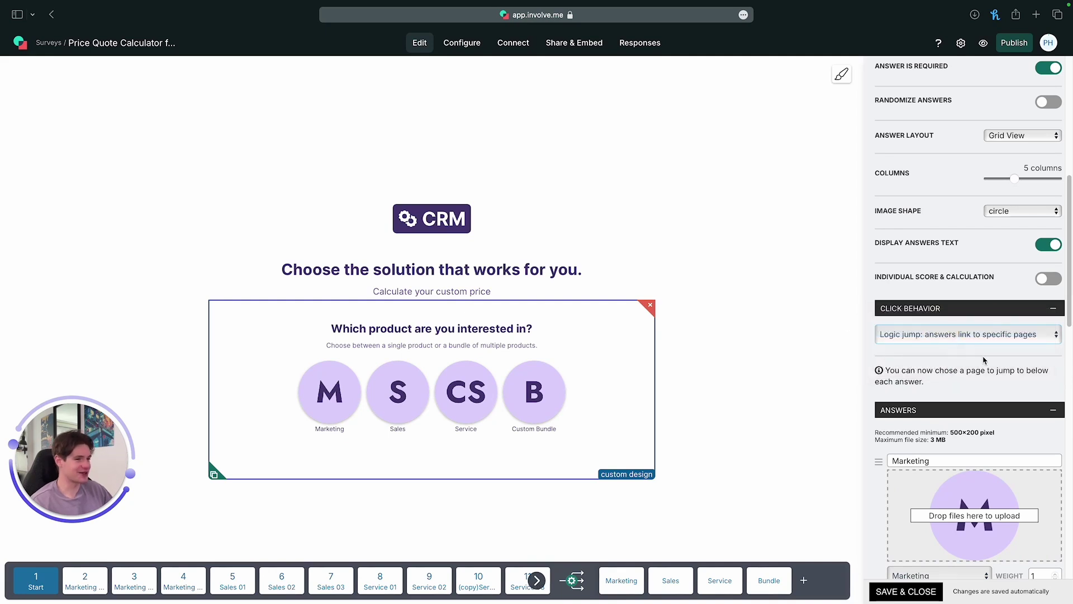
scroll(984, 385, down, 2)
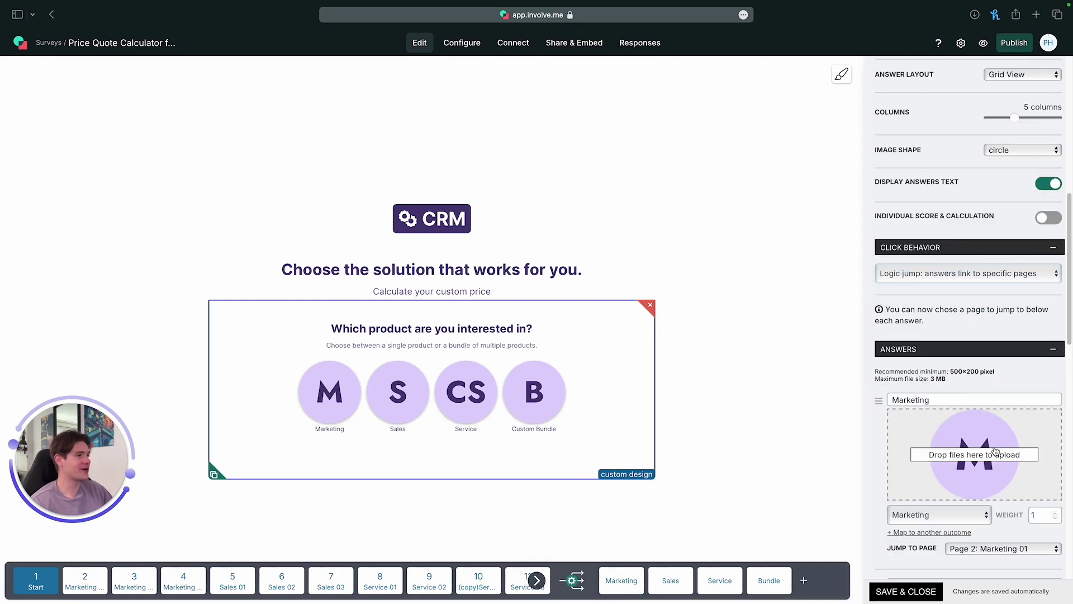
Keep the Marketing answer mapped to the Marketing outcome and jumping to Page 2: Marketing 01
click(912, 512)
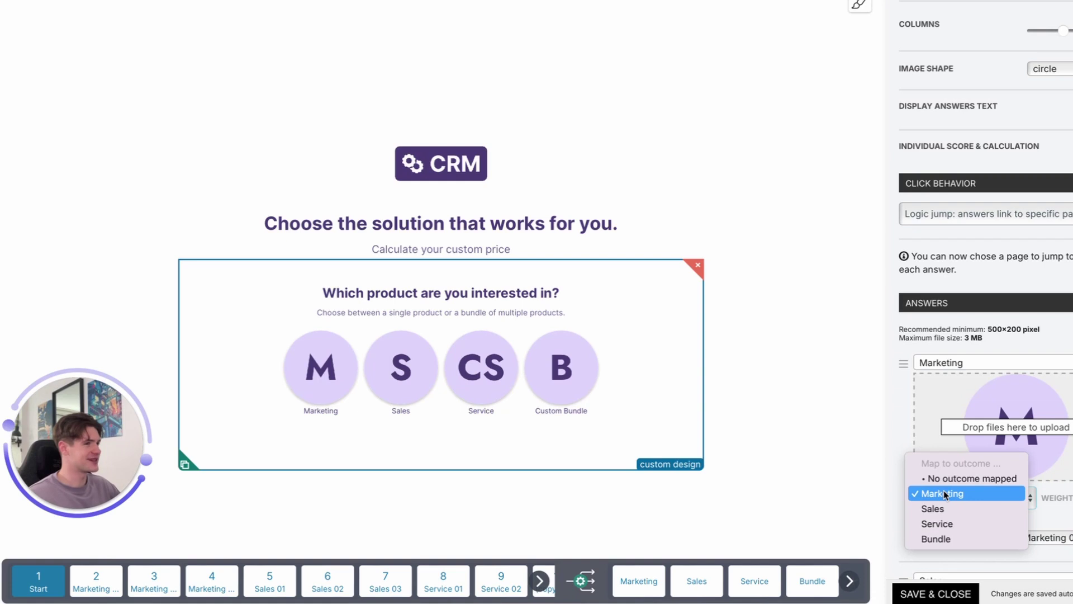
click(944, 494)
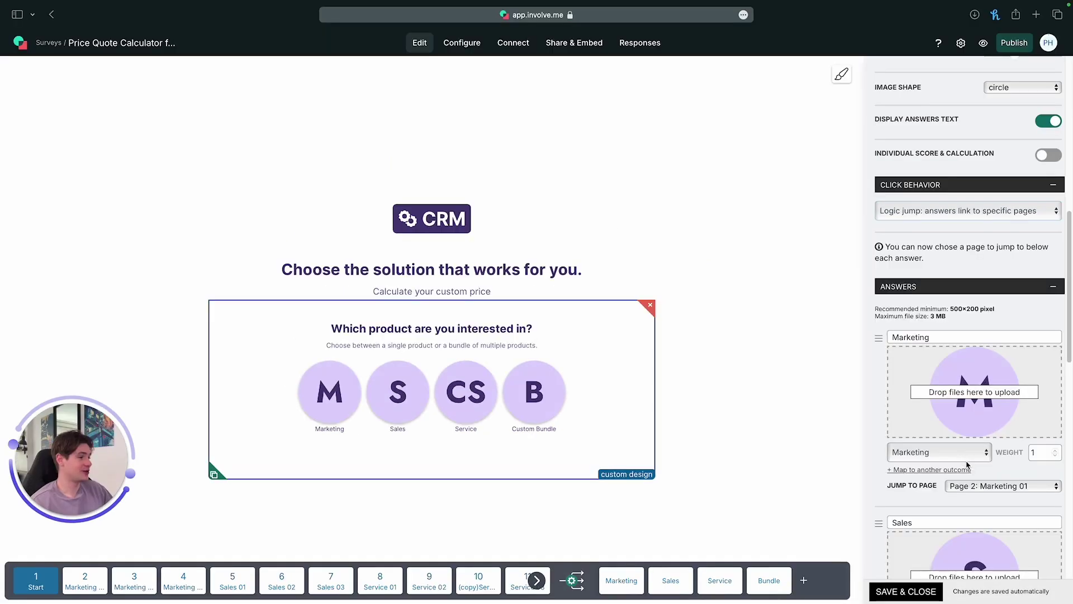
click(966, 457)
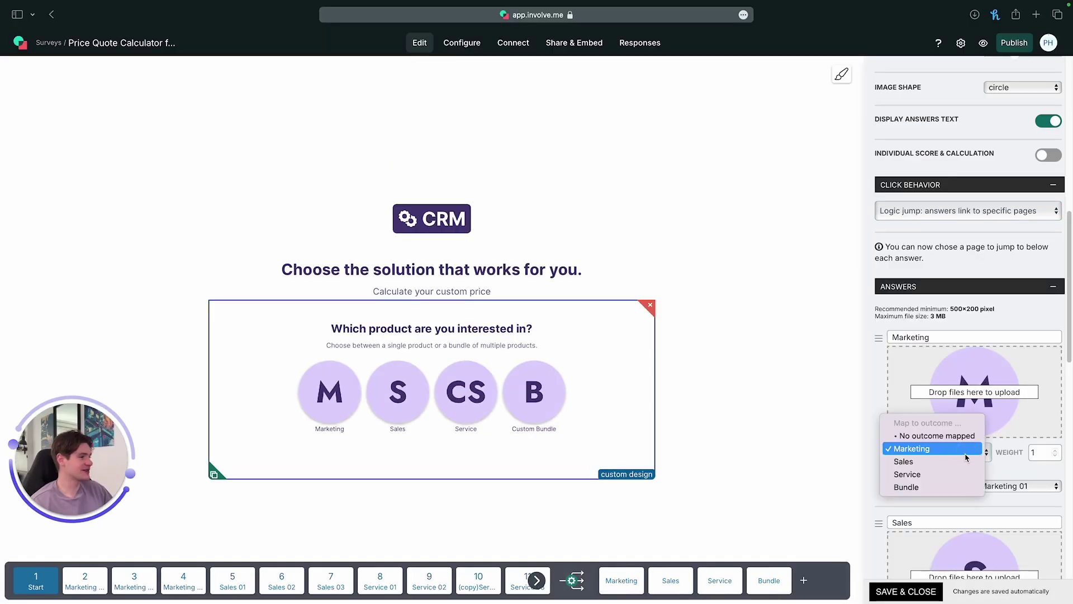
click(901, 450)
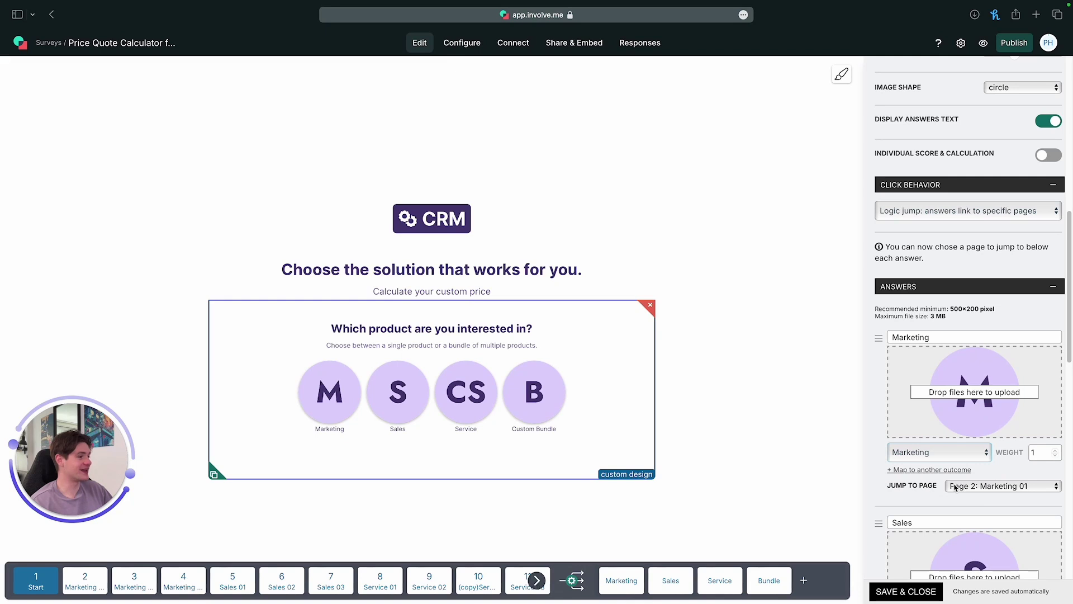
click(984, 485)
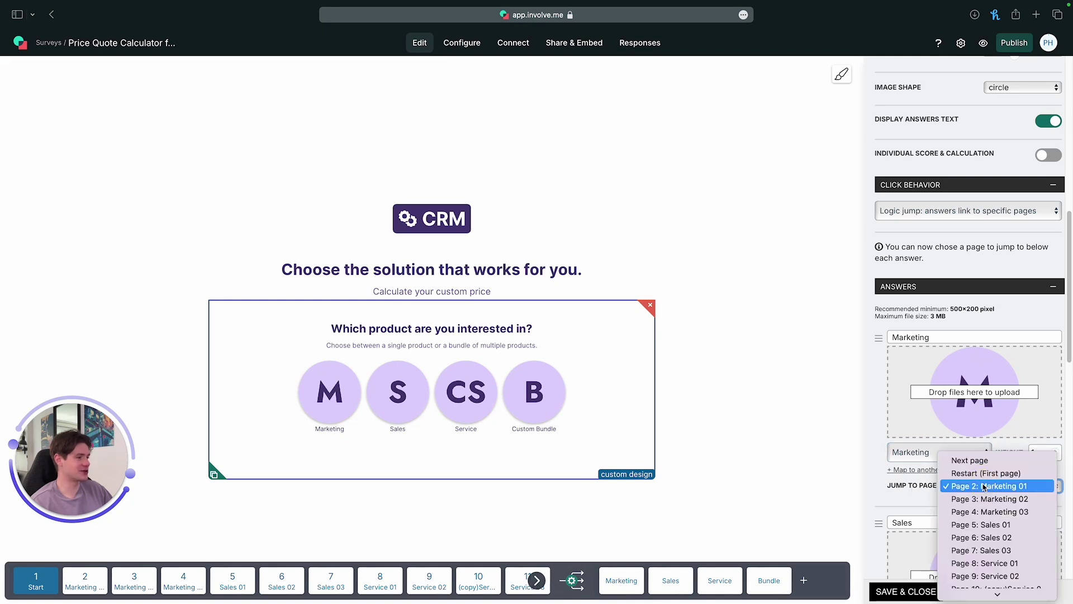
click(985, 486)
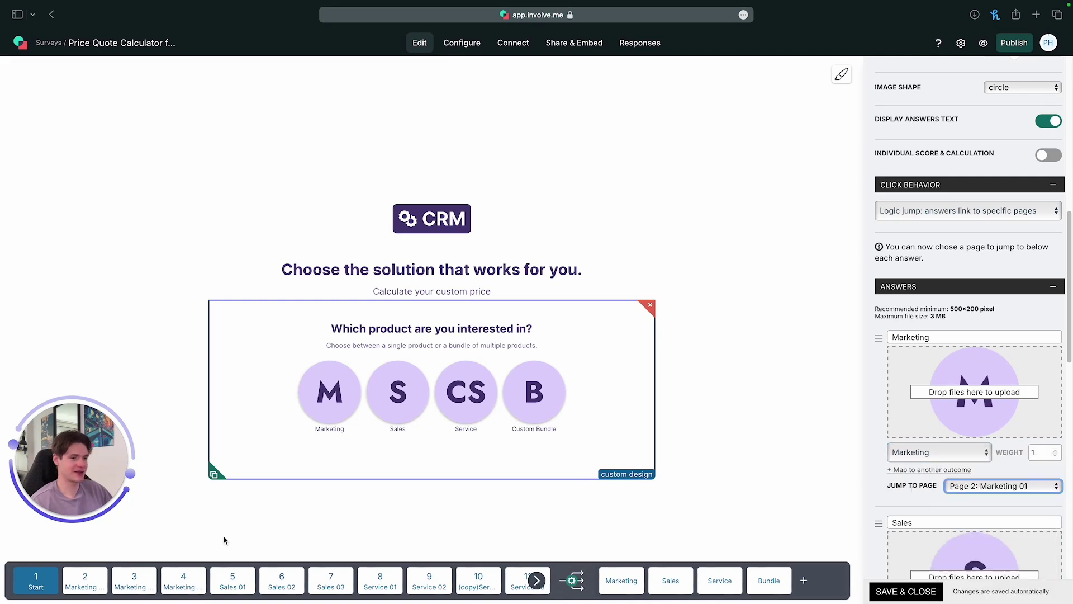
click(90, 583)
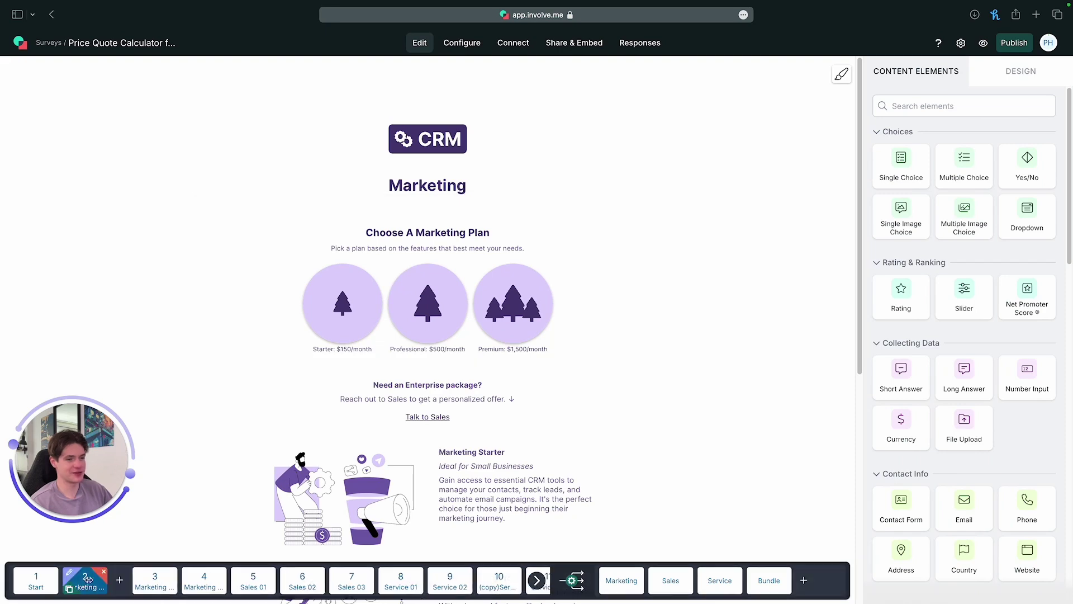
Preview the draft, submit a test first name, and confirm the thank-you greeting shows it
click(983, 42)
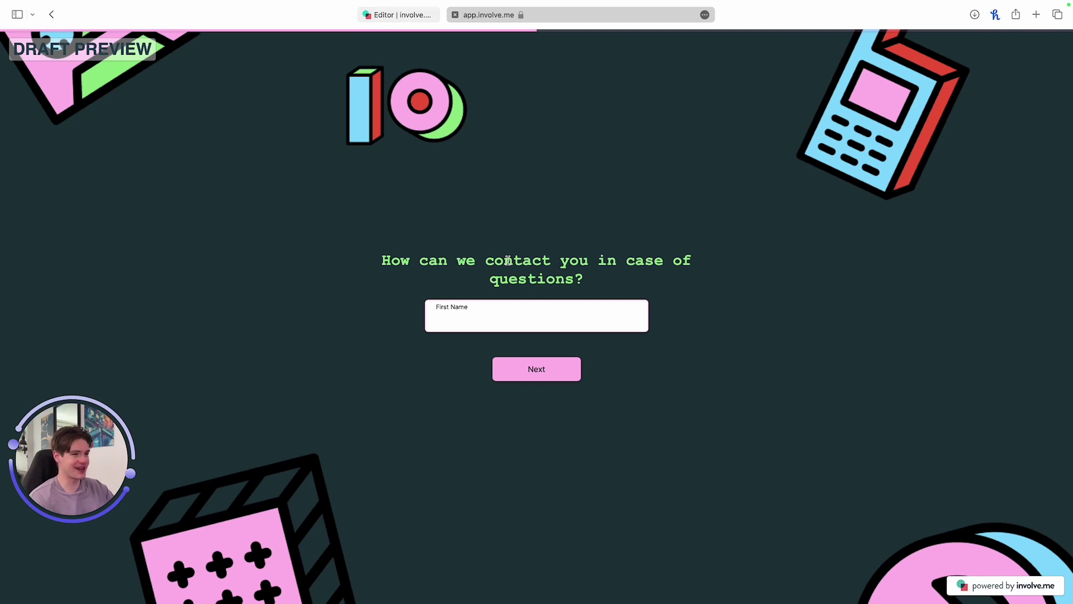
text(Peter)
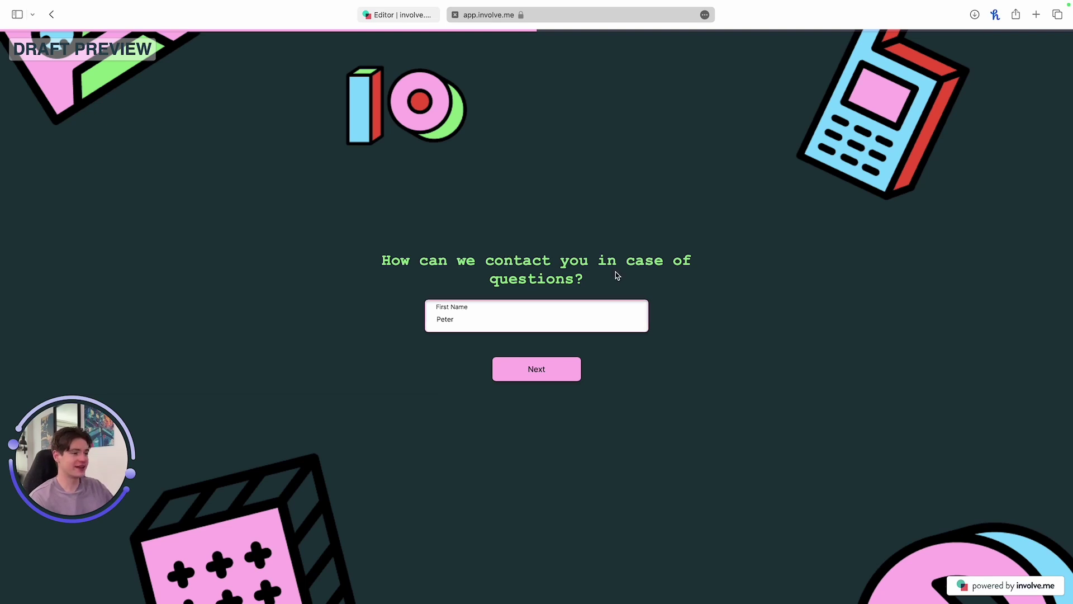
click(547, 371)
drag(636, 251, 689, 251)
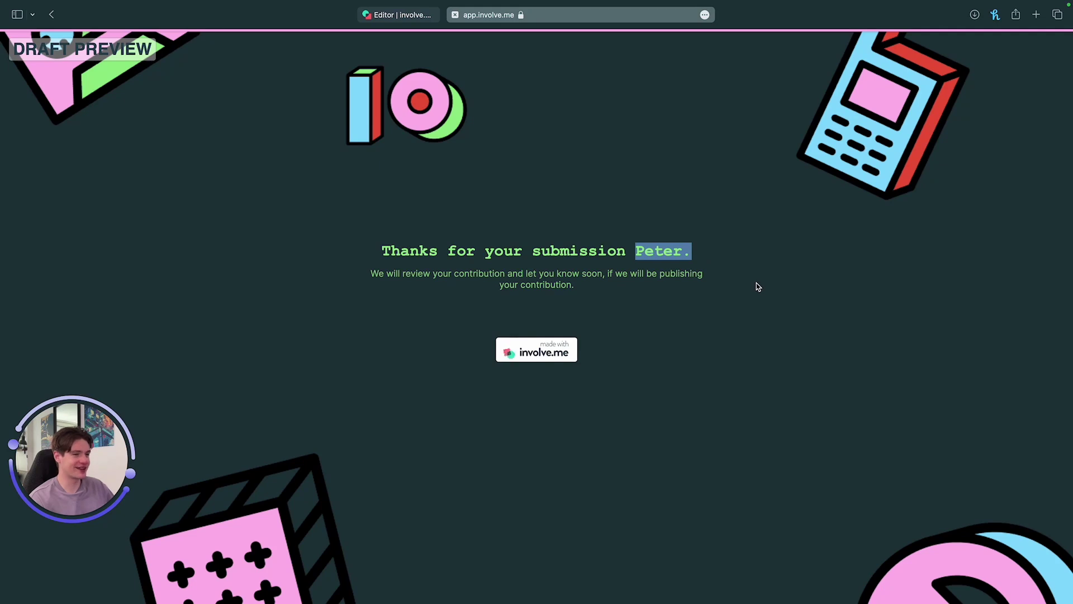
key(super+w)
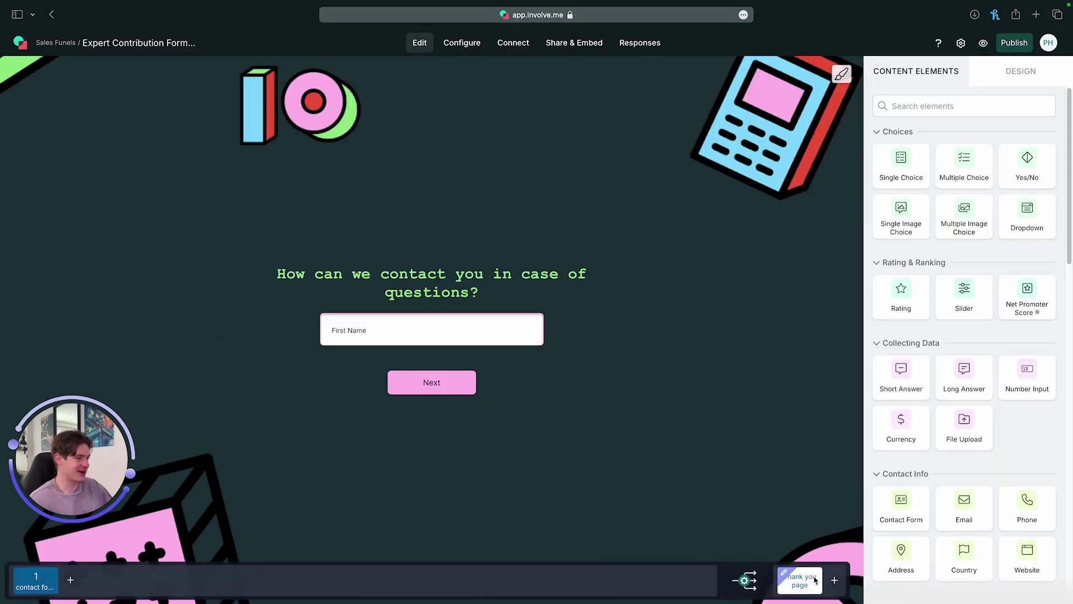
Insert the firstName field at the end of the 'Thanks for your submission' heading
click(799, 580)
click(523, 302)
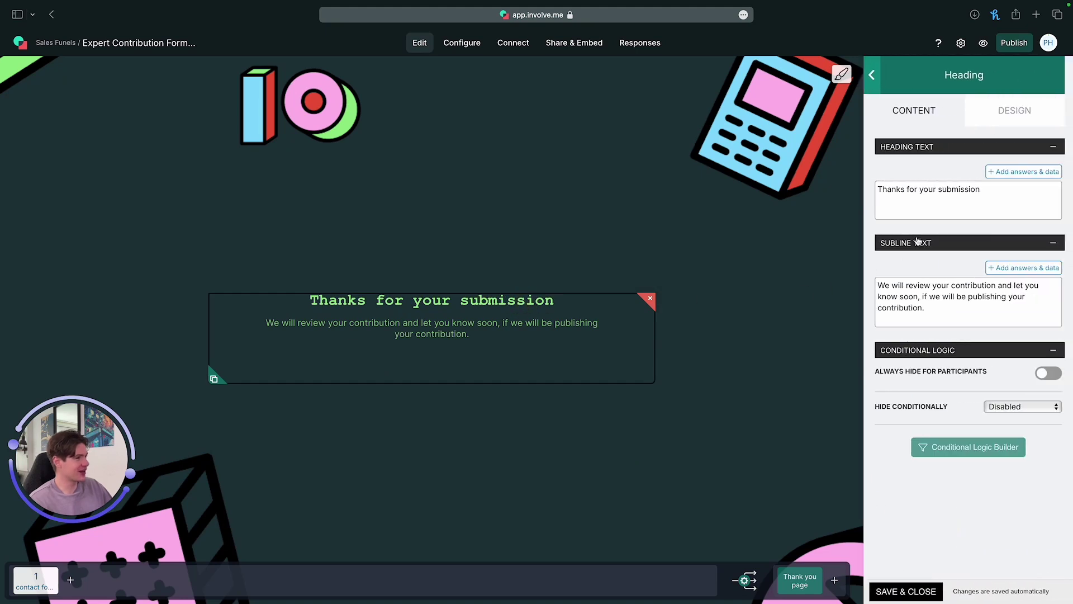
click(985, 195)
click(1011, 172)
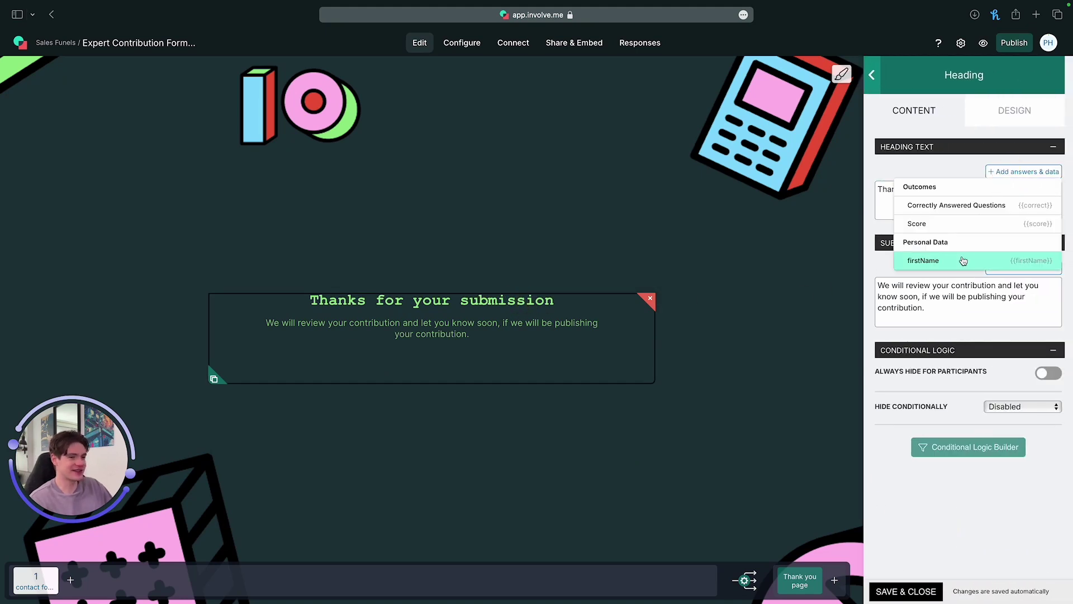
click(963, 261)
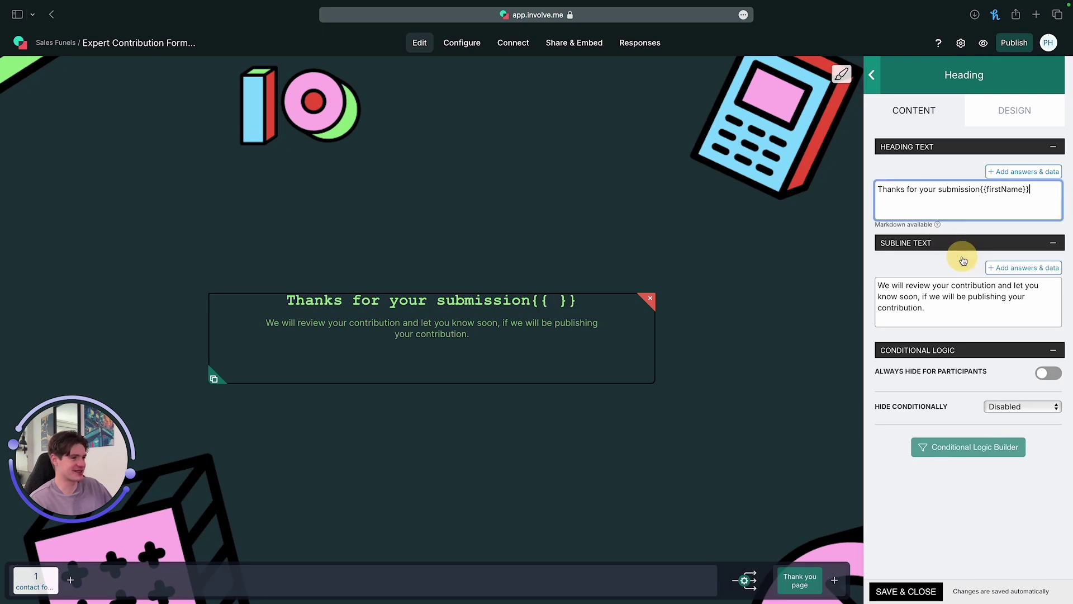
click(618, 234)
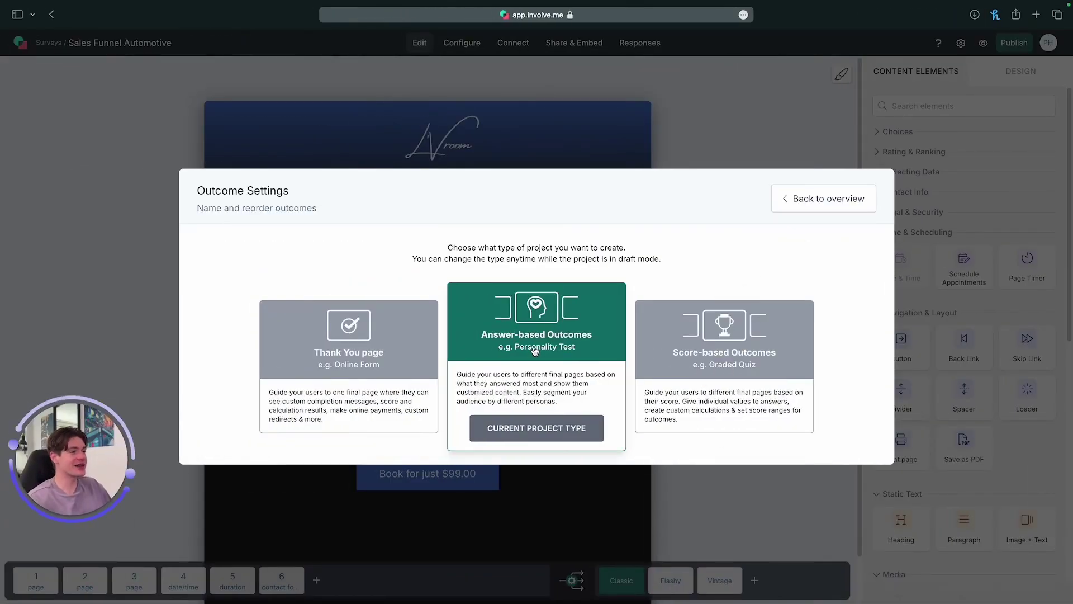
Close the answer-based Outcome Settings and show page 3, 'How's your ideal ride?'
click(155, 491)
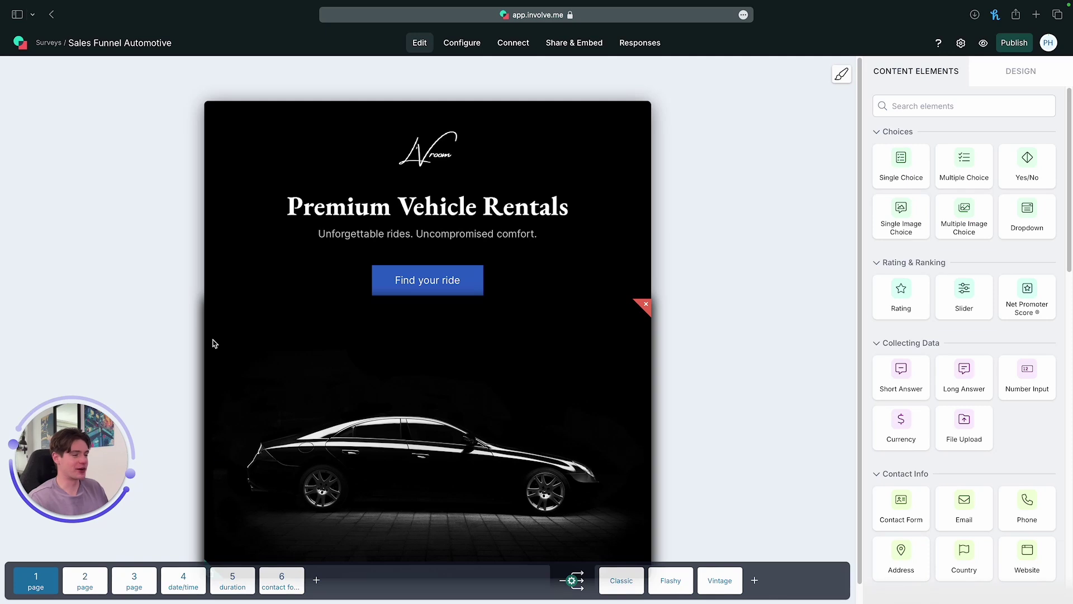
click(148, 587)
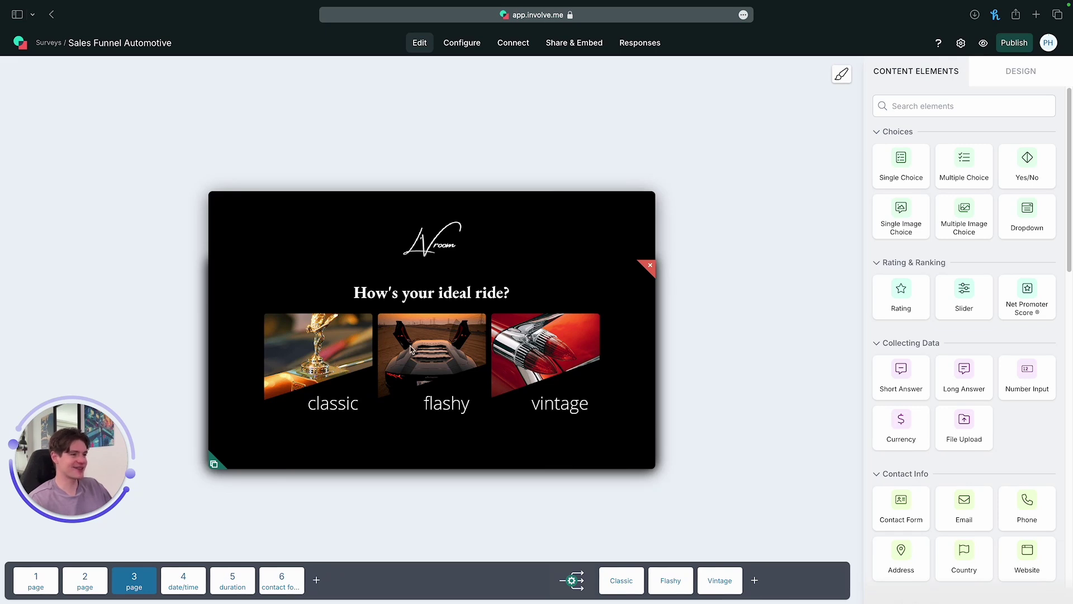
Review the ride image choices' outcome mappings, then open the Classic outcome 'Roll with the Royce'
click(584, 339)
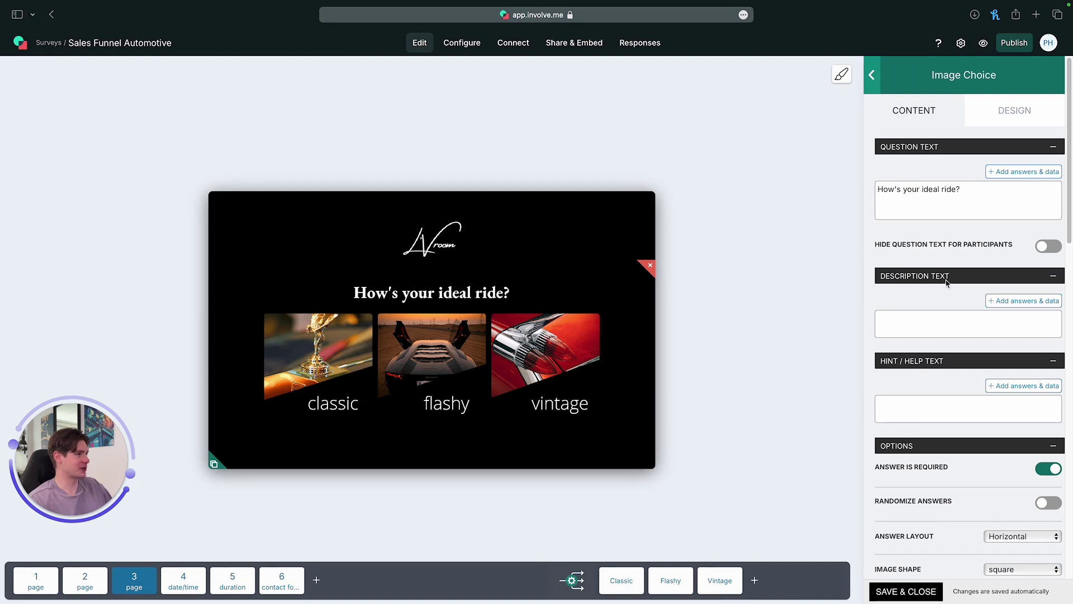
scroll(951, 337, down, 7)
scroll(952, 339, down, 4)
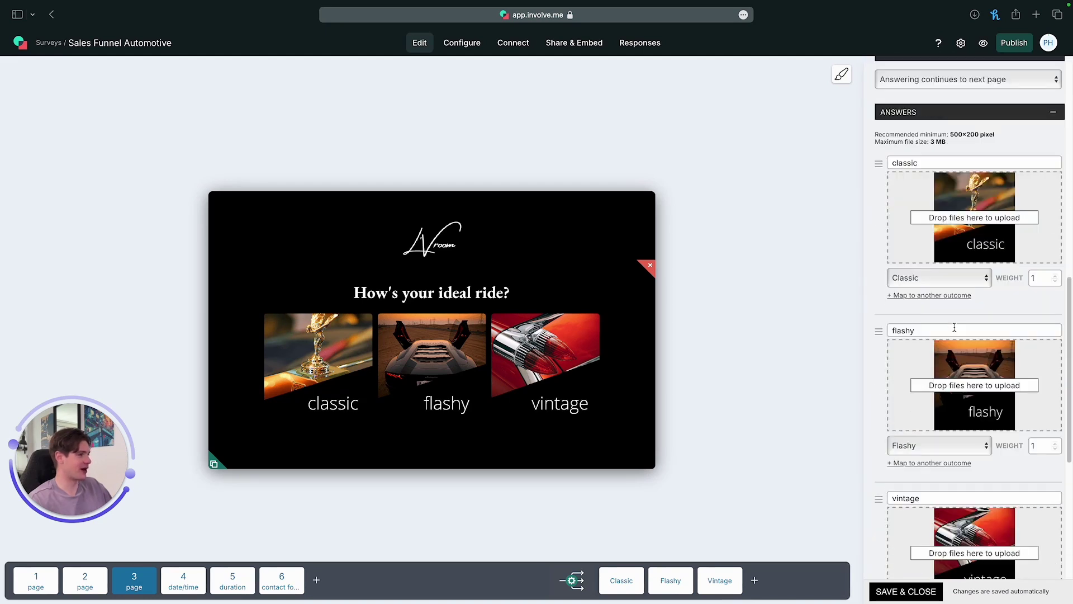
scroll(951, 330, up, 2)
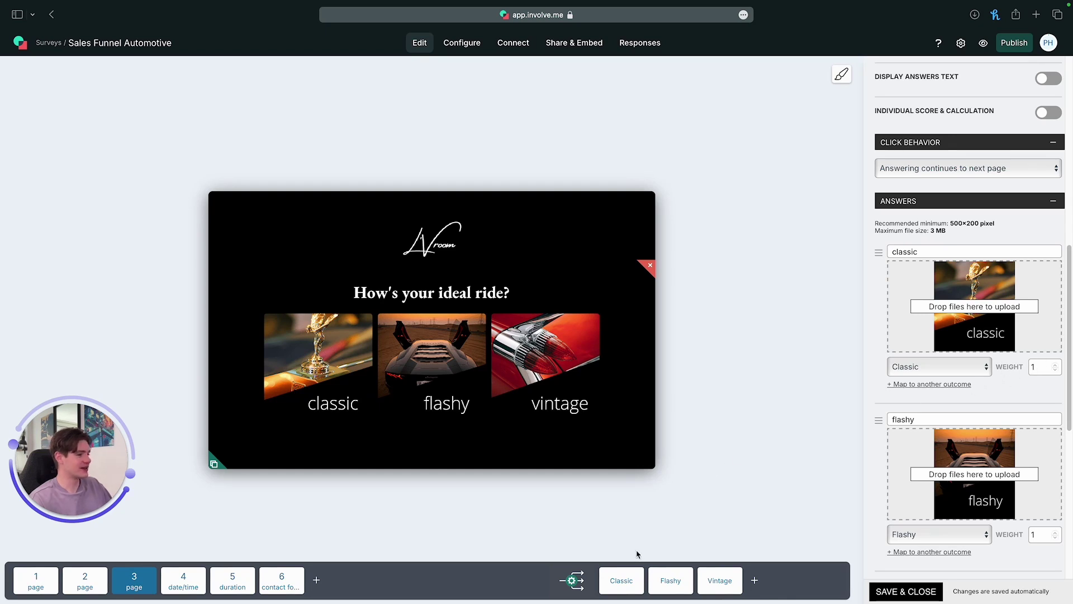
click(621, 587)
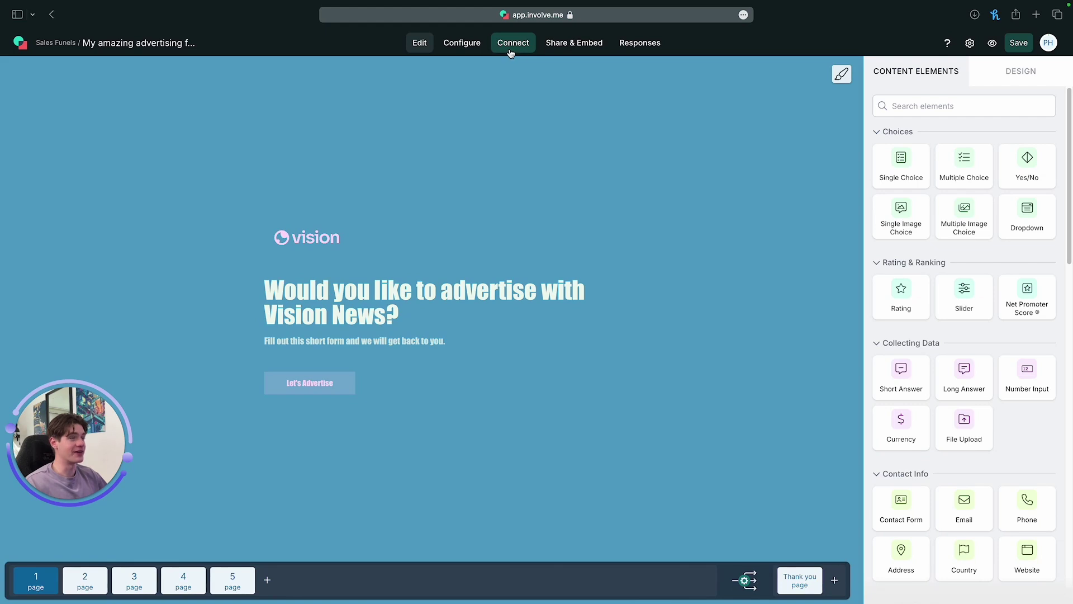
Browse the Connect tab's list of available app integrations
click(509, 44)
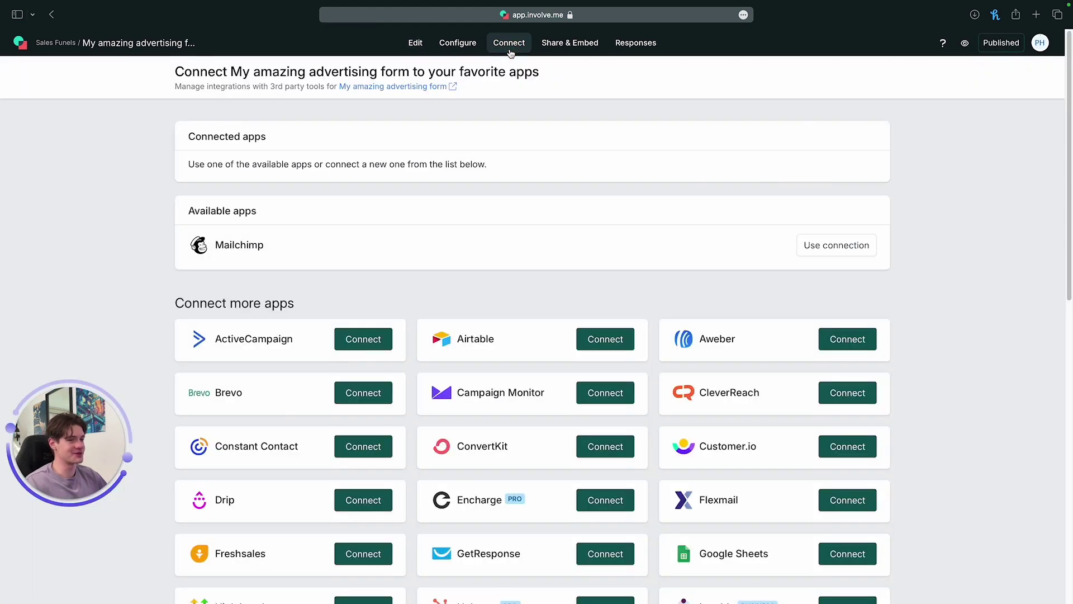
scroll(419, 83, down, 3)
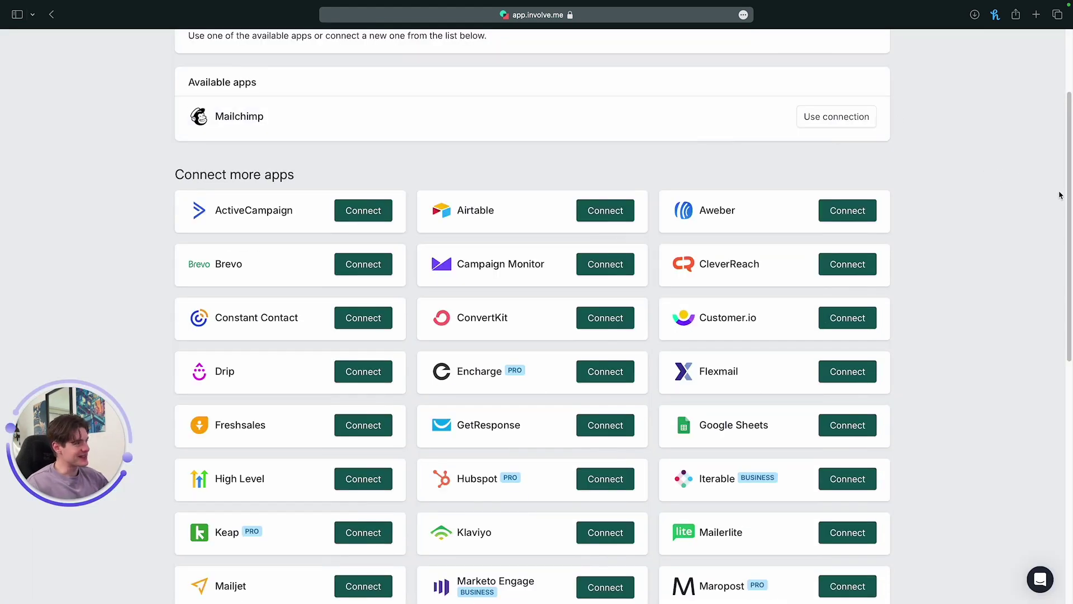
scroll(1049, 232, down, 5)
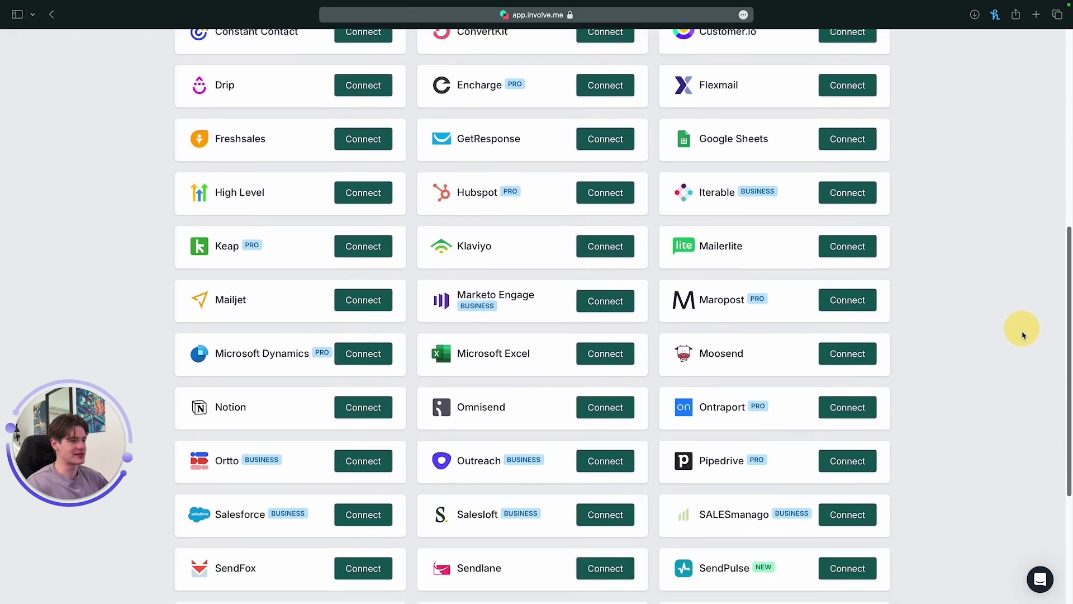
scroll(1022, 340, down, 3)
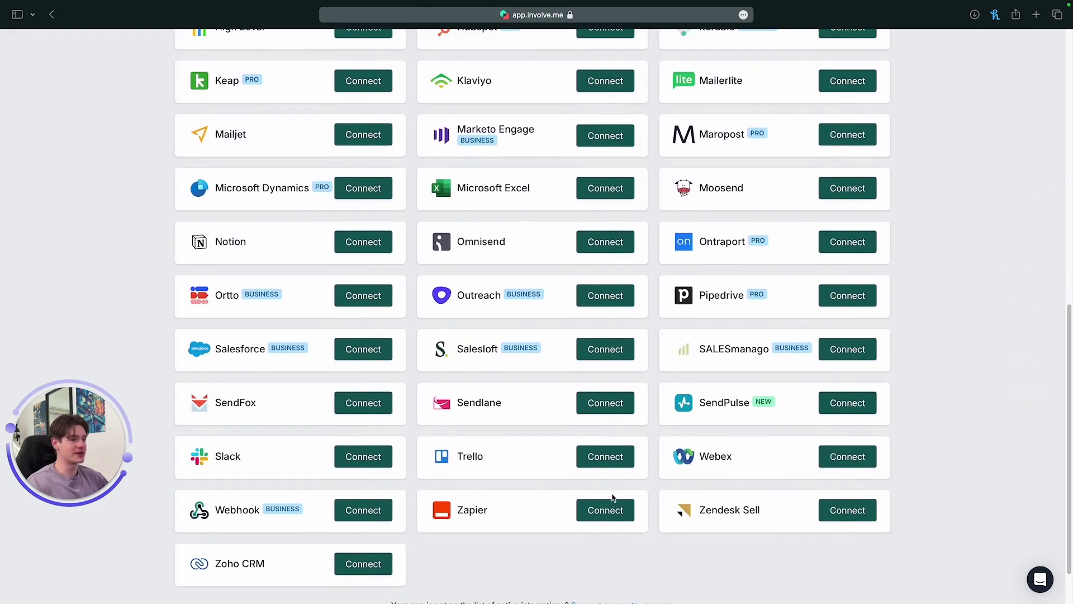
scroll(485, 492, up, 7)
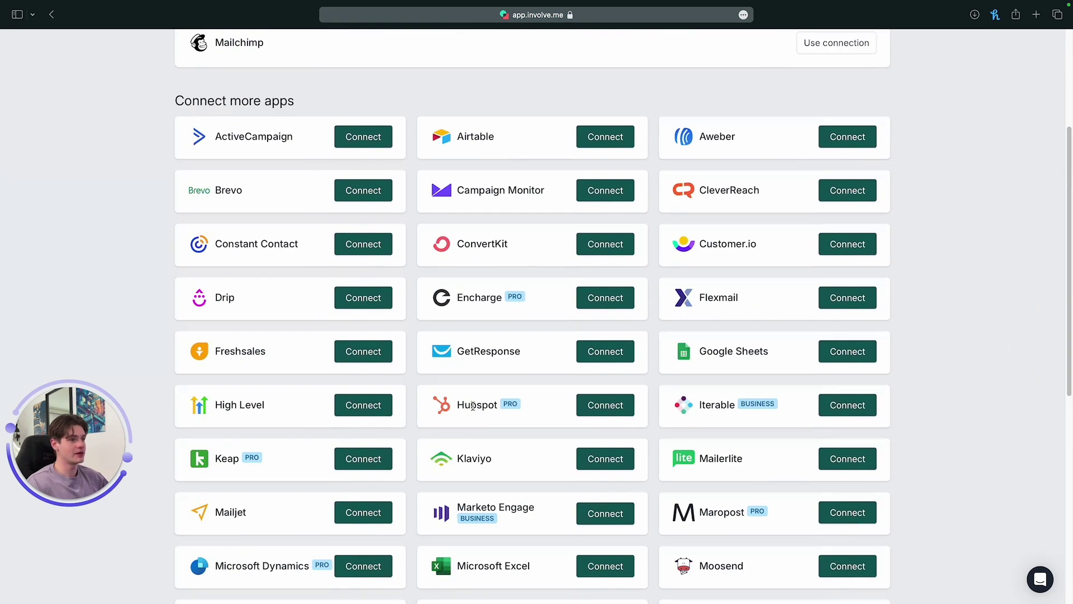
scroll(392, 342, up, 4)
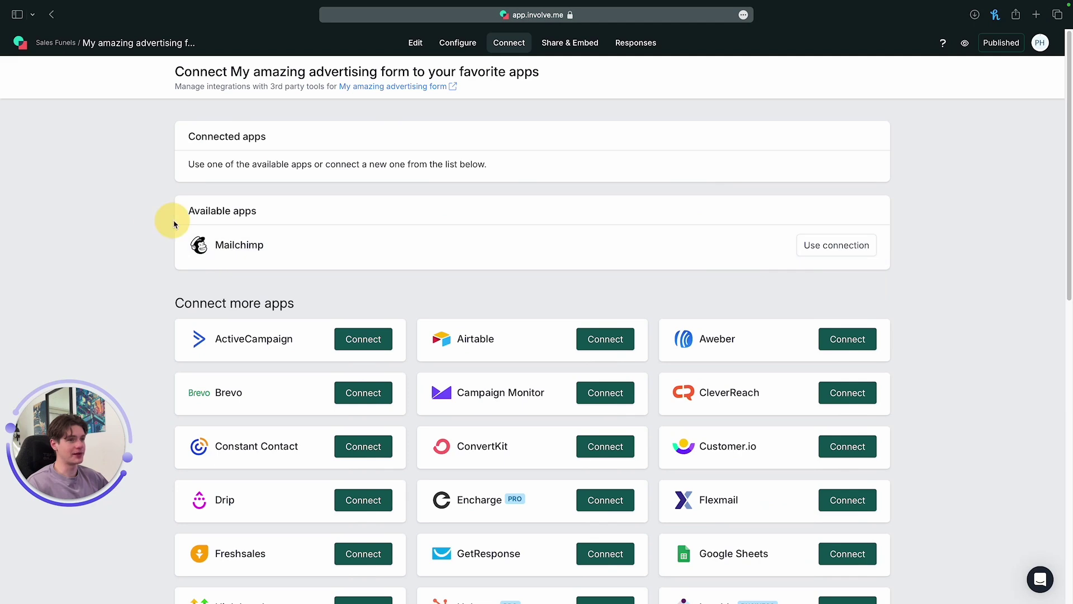
scroll(674, 351, down, 4)
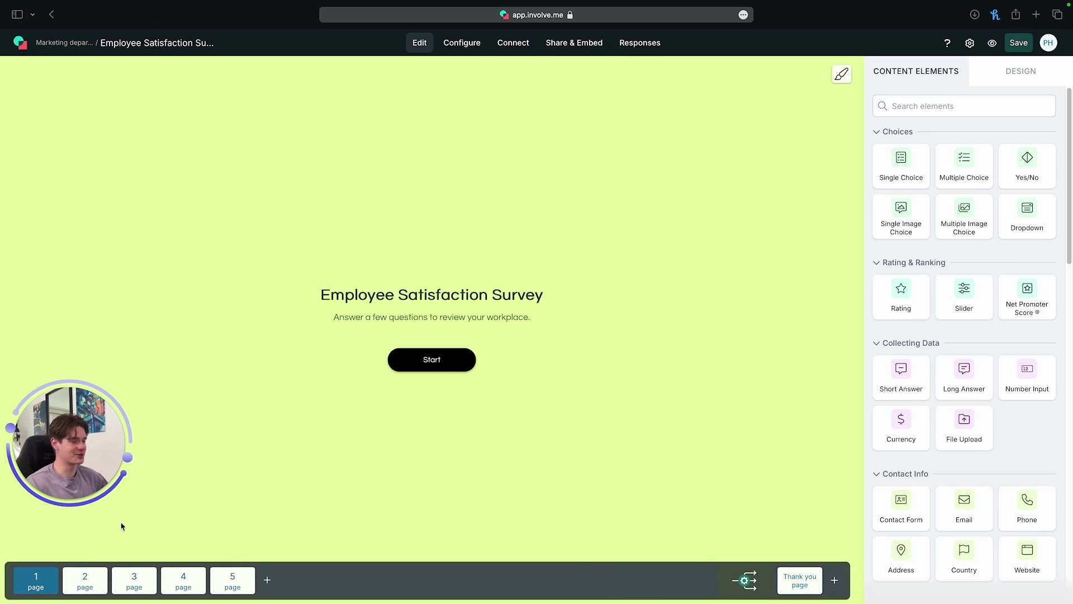
View survey pages 2, 3 and 4, then bring up the Responses analytics summary
click(95, 583)
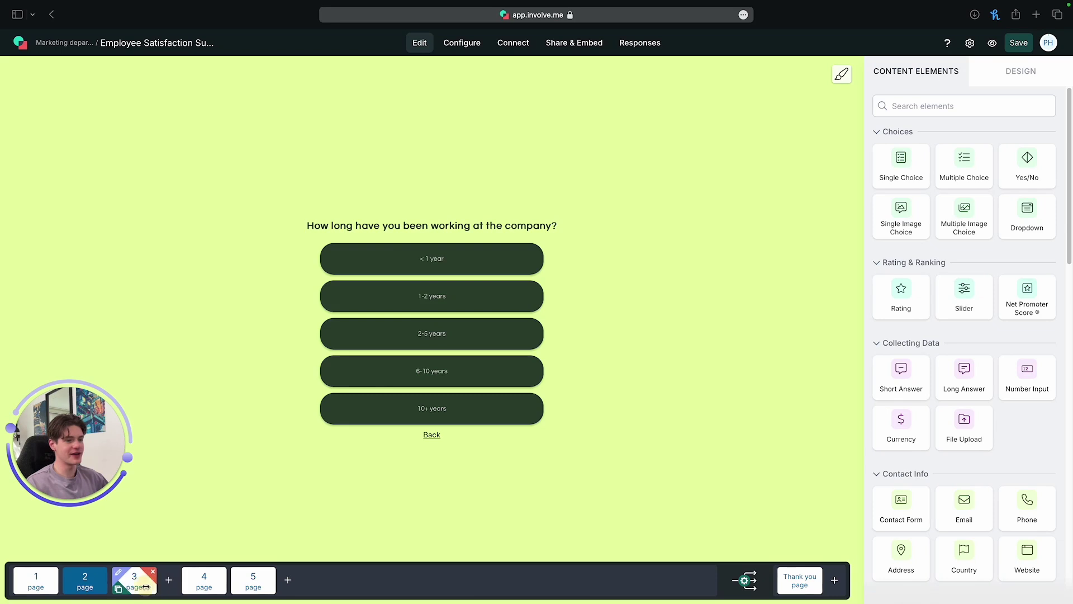
click(139, 581)
click(180, 584)
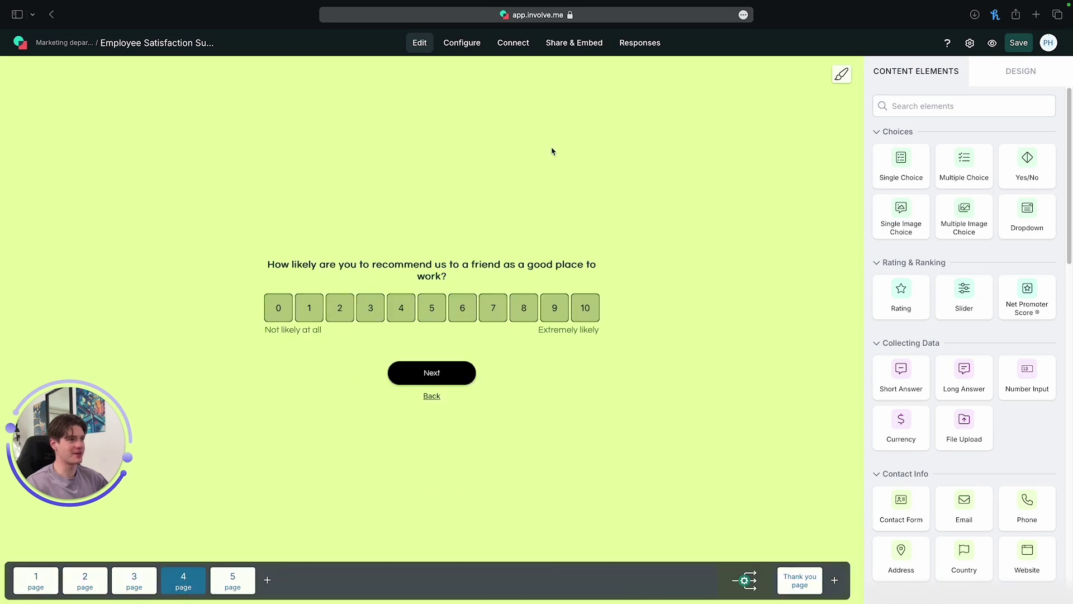
click(639, 43)
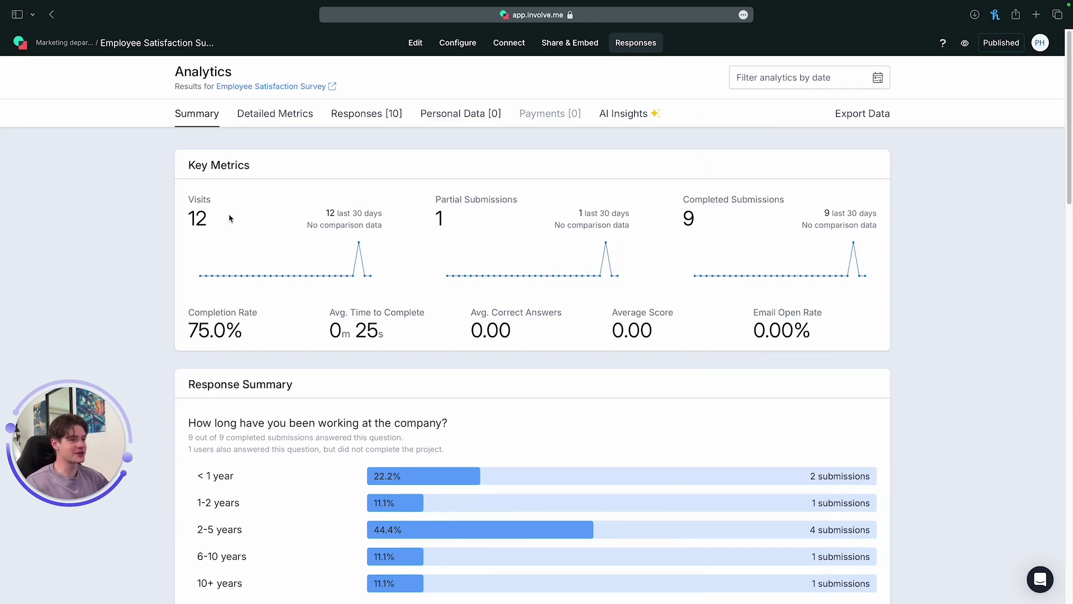
Scroll the Summary analytics and view the conversion funnel metrics
scroll(277, 418, down, 1)
scroll(278, 421, down, 20)
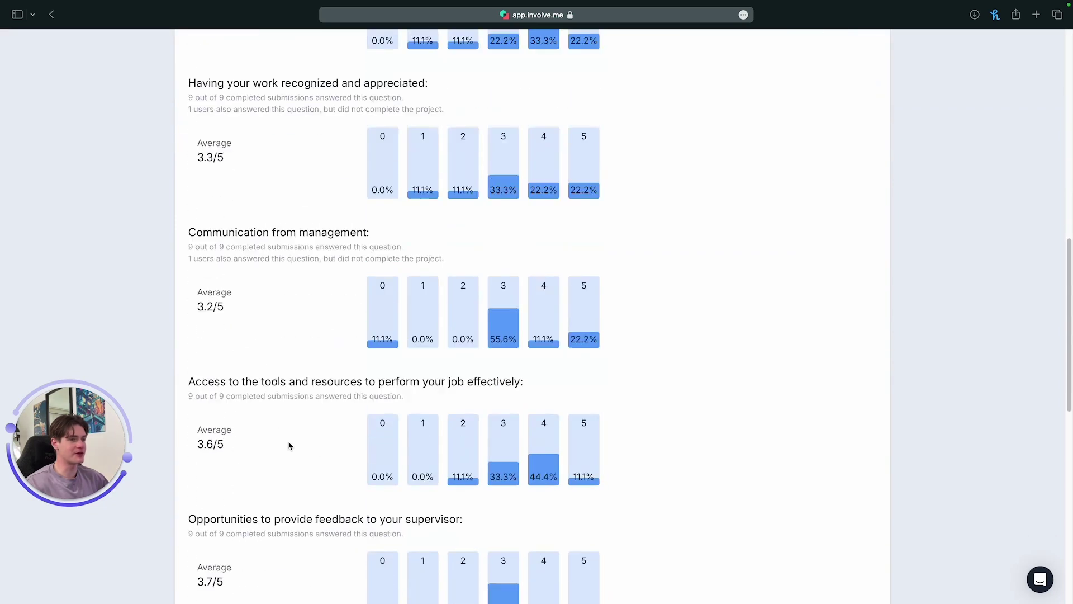
scroll(290, 443, up, 20)
click(282, 114)
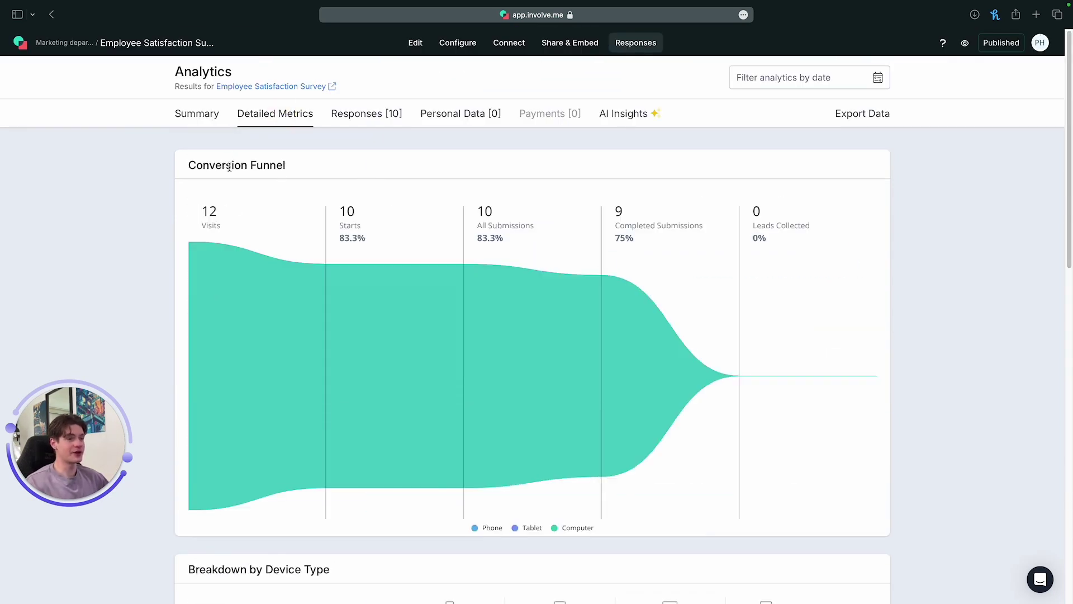
mouse_move(368, 242)
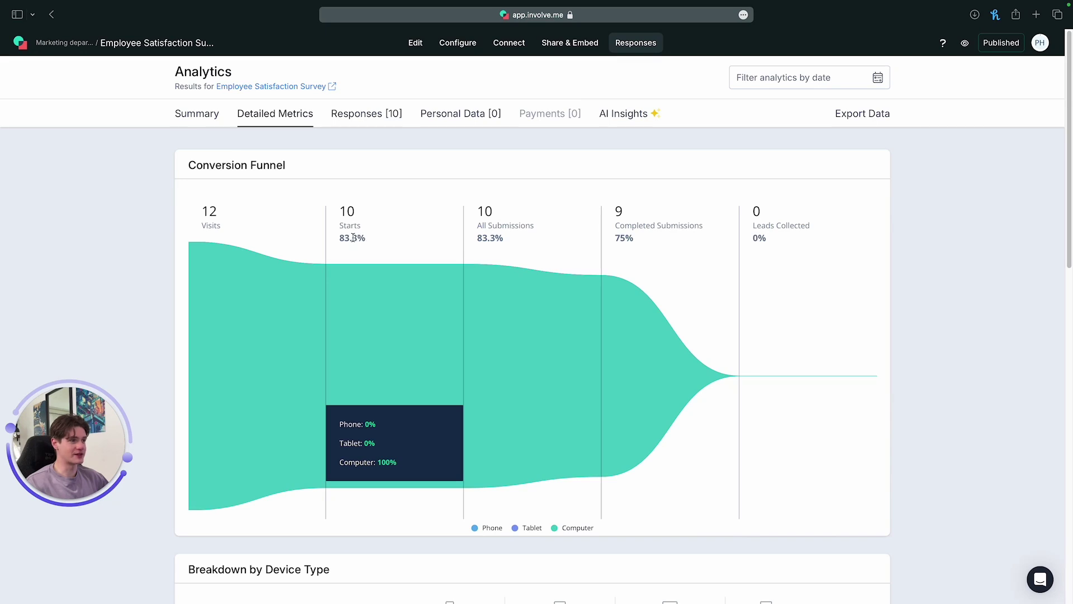
Scroll through the remaining device, country and question-funnel analytics sections
scroll(648, 277, down, 3)
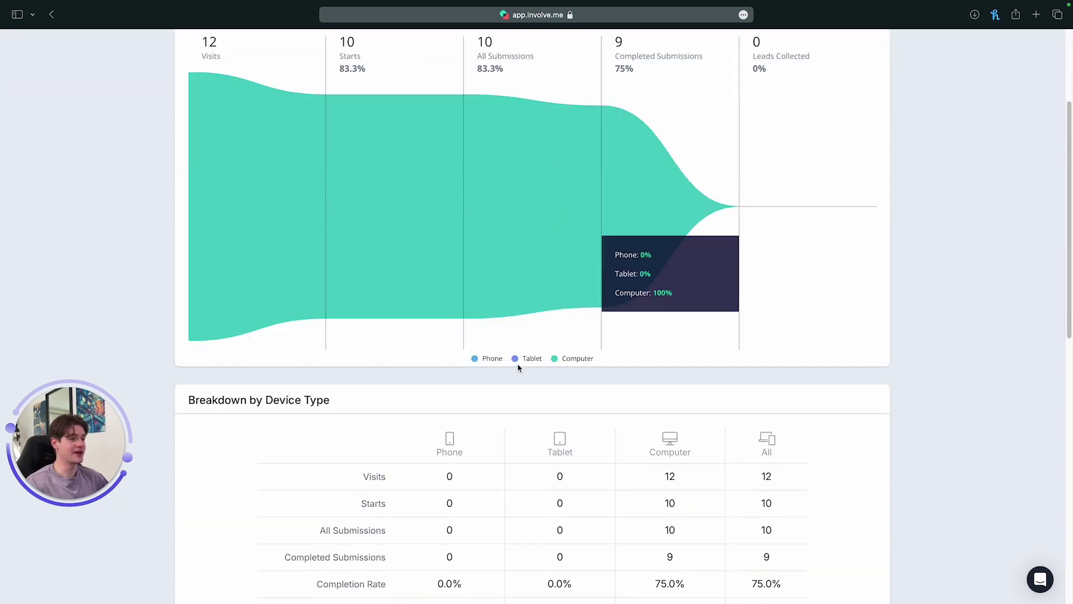
scroll(462, 405, down, 2)
scroll(523, 412, down, 2)
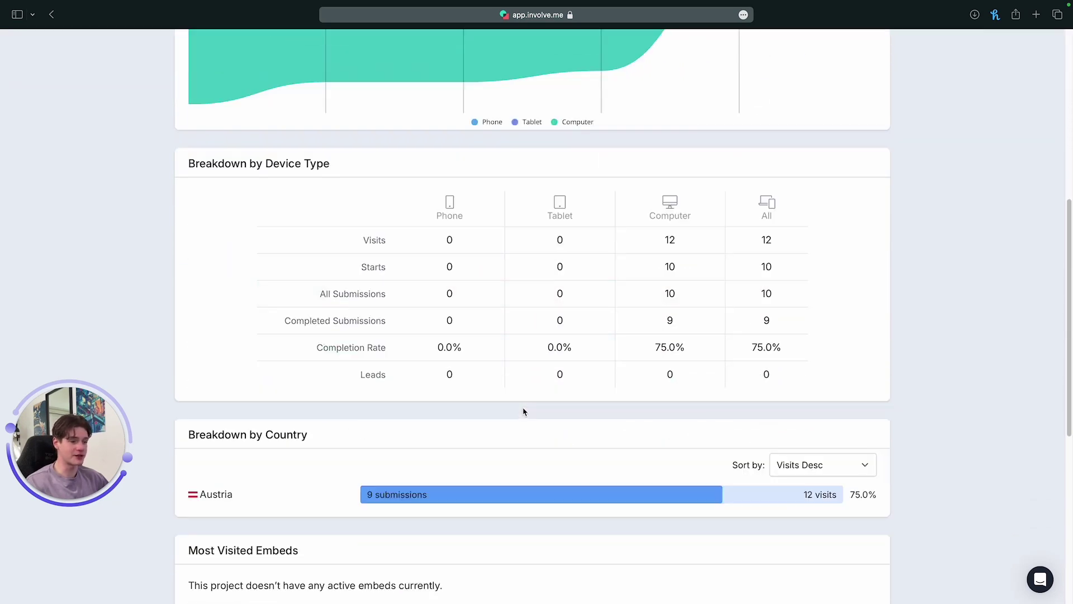
scroll(523, 412, down, 5)
drag(326, 168, 234, 156)
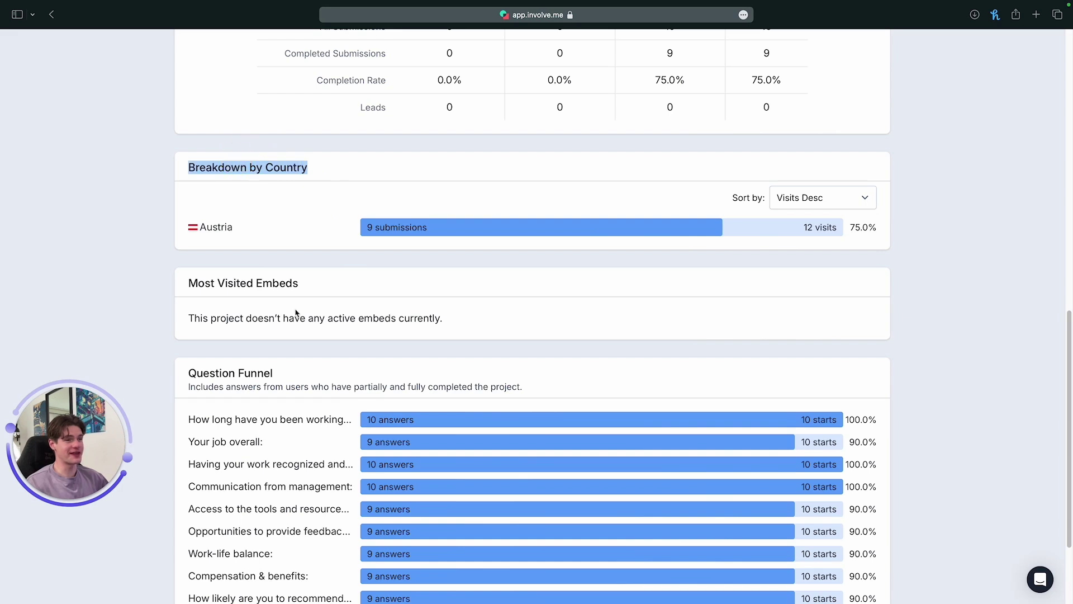
double_click(276, 283)
scroll(300, 373, down, 3)
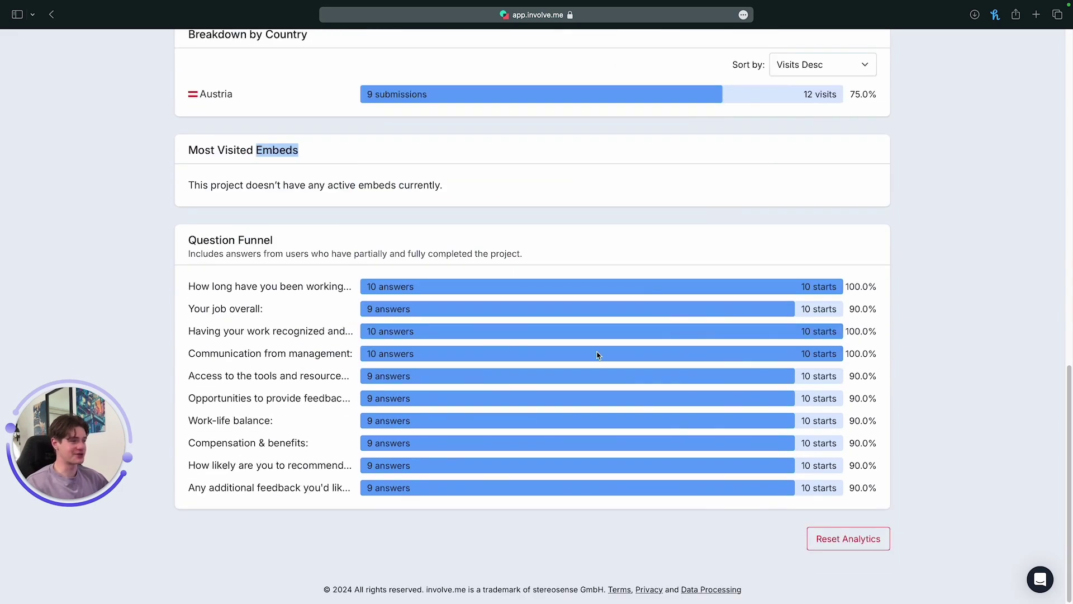
scroll(597, 355, up, 7)
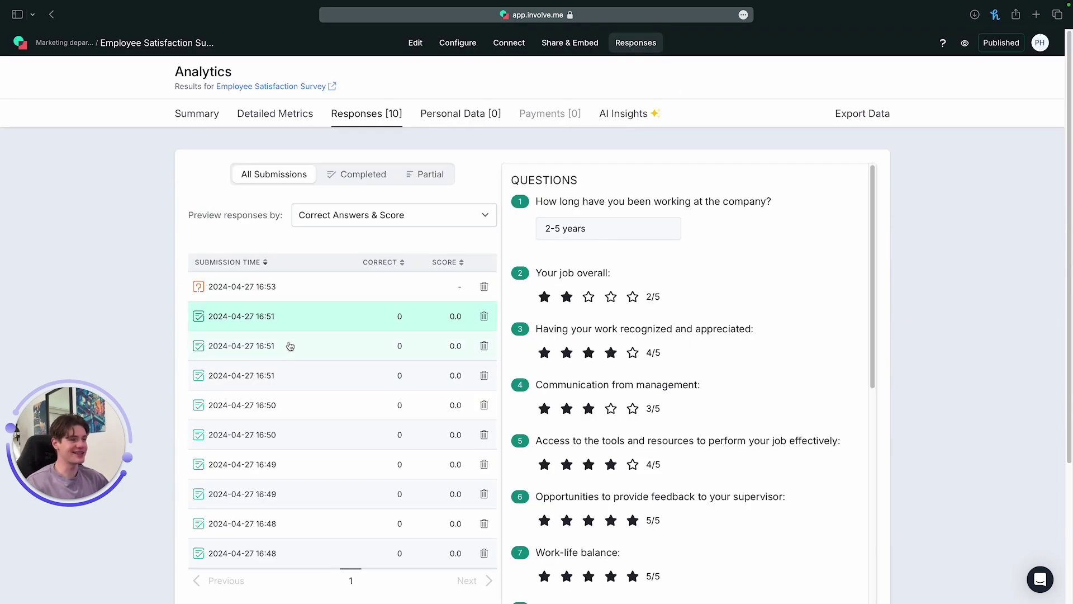
Show the answers of the third and fourth survey submissions
click(290, 346)
click(290, 375)
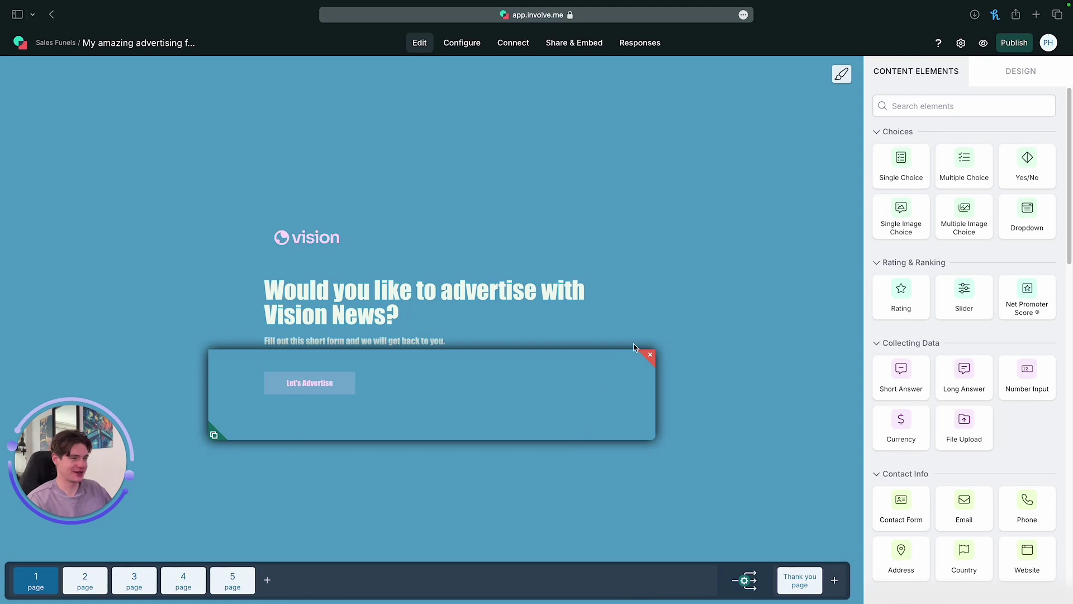
Open the publishing configuration and check the project domain, keeping the current one
click(1009, 47)
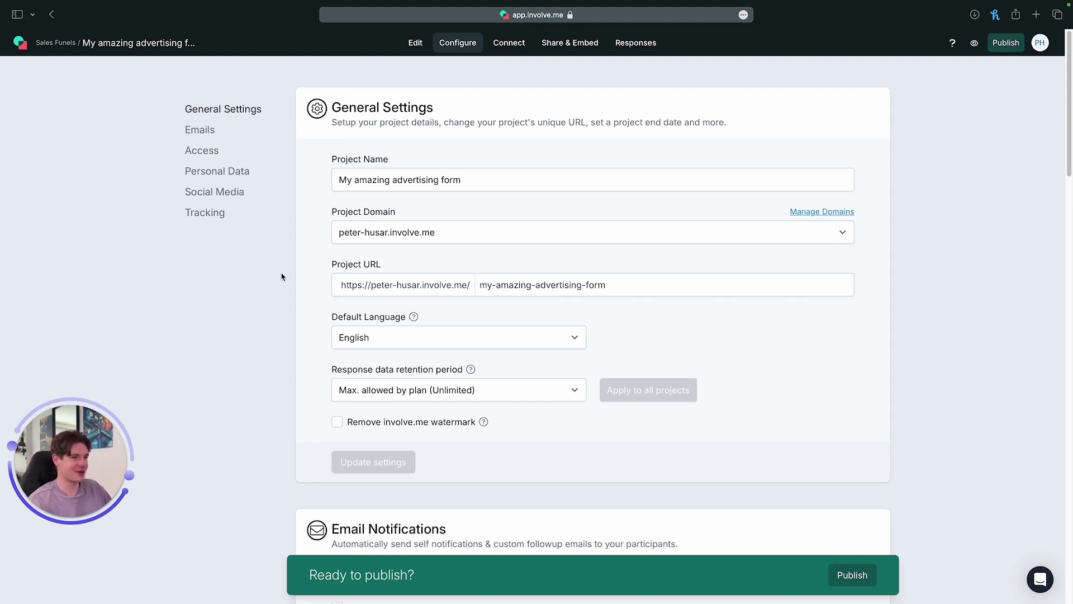
scroll(478, 220, down, 1)
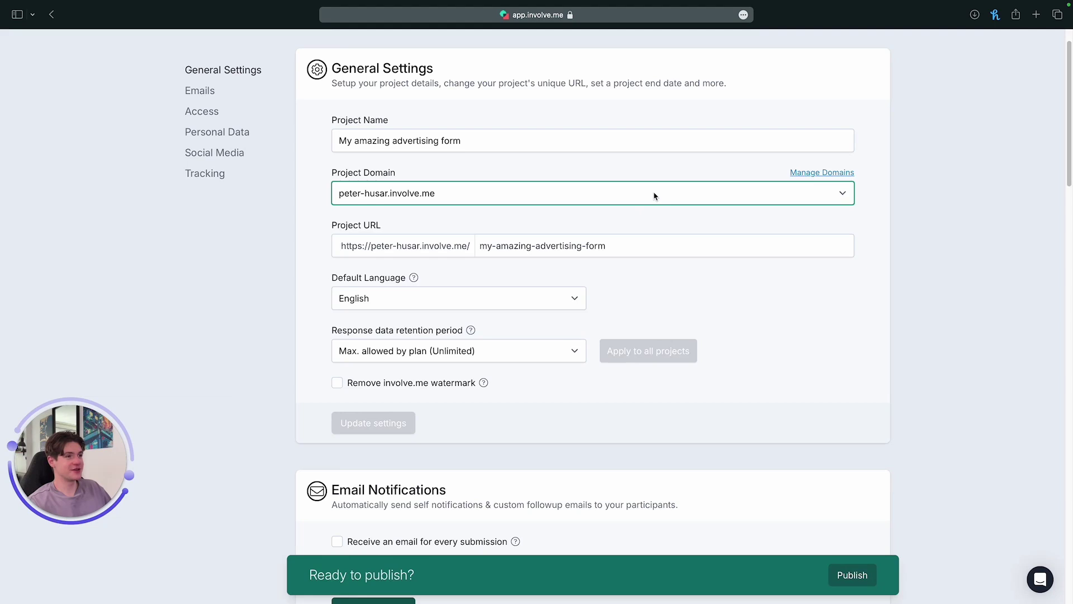
click(655, 195)
key(Escape)
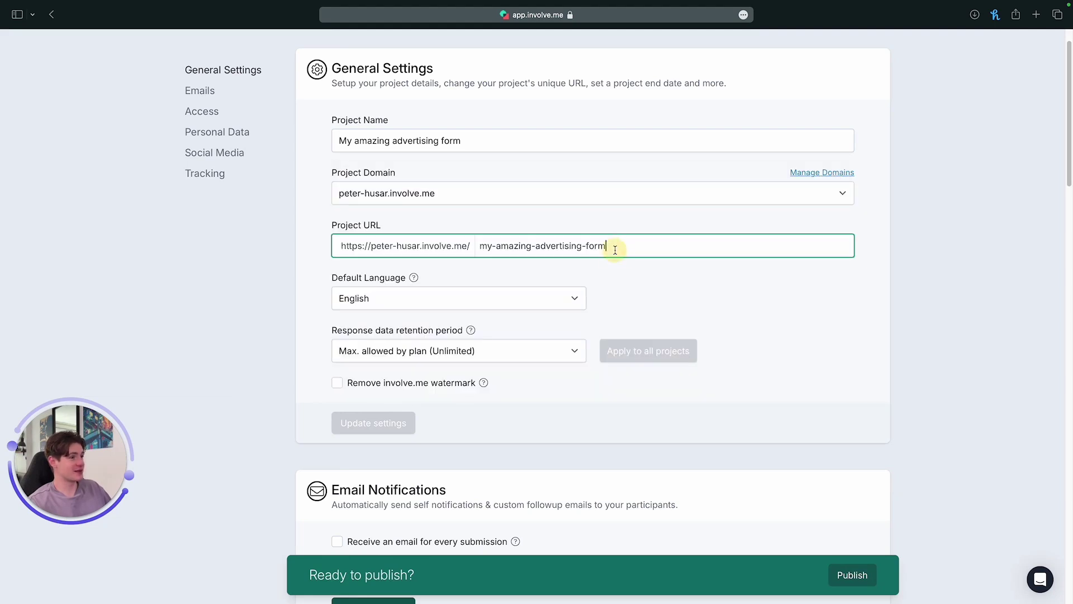
Limit multiple submissions from the same user, choose a block duration, and start publishing
scroll(430, 285, down, 8)
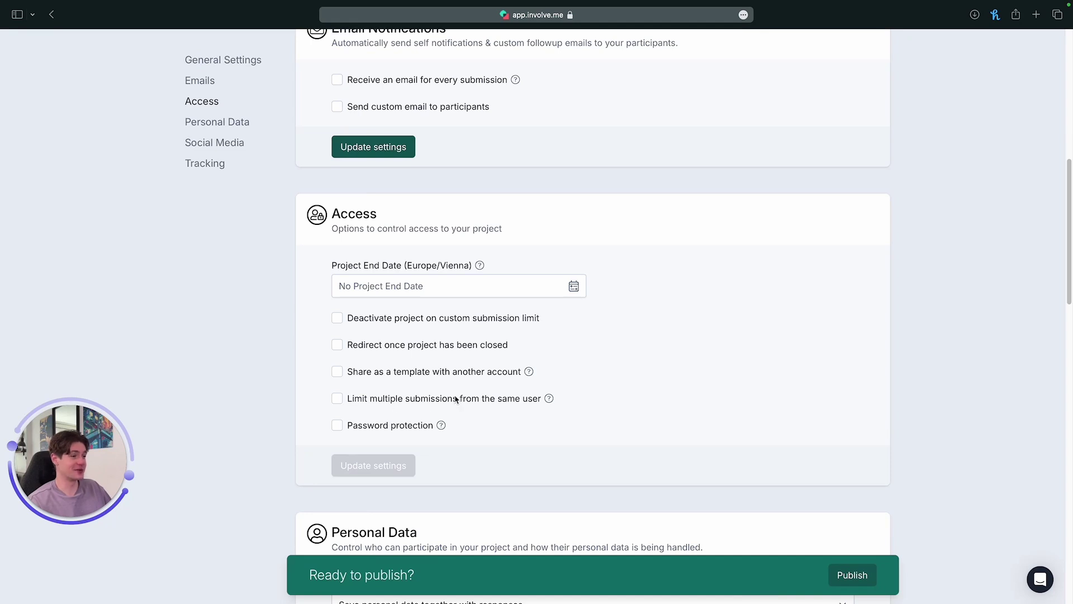
click(337, 399)
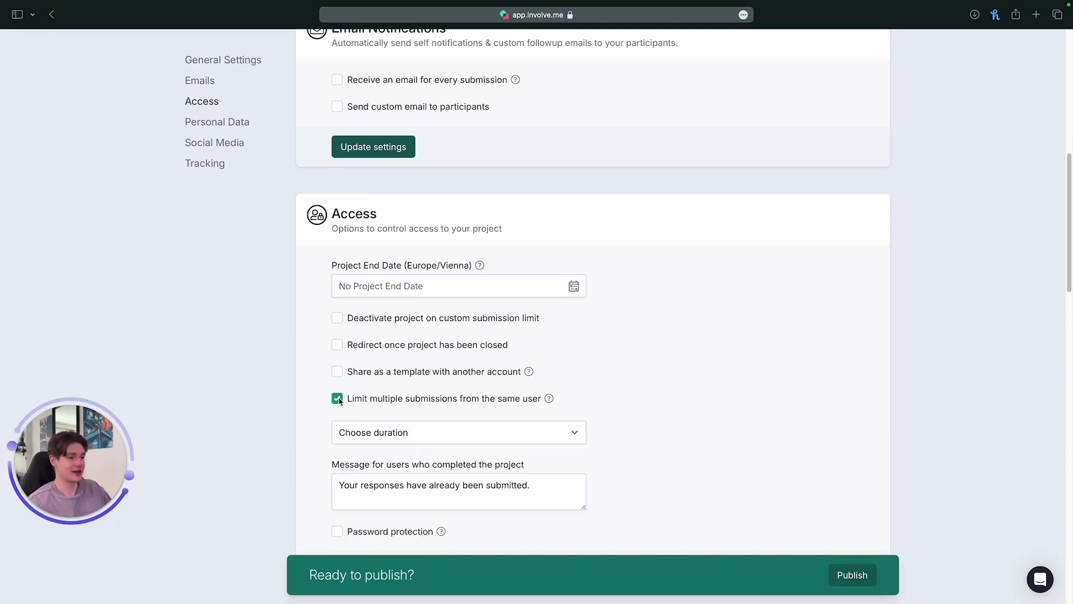
click(540, 434)
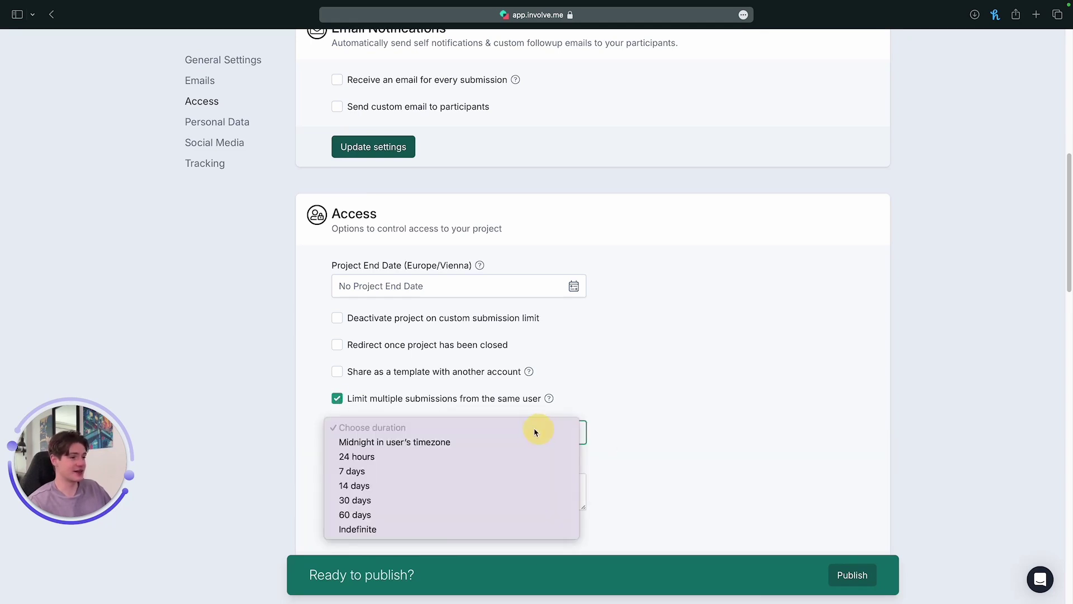
click(386, 472)
scroll(448, 267, down, 20)
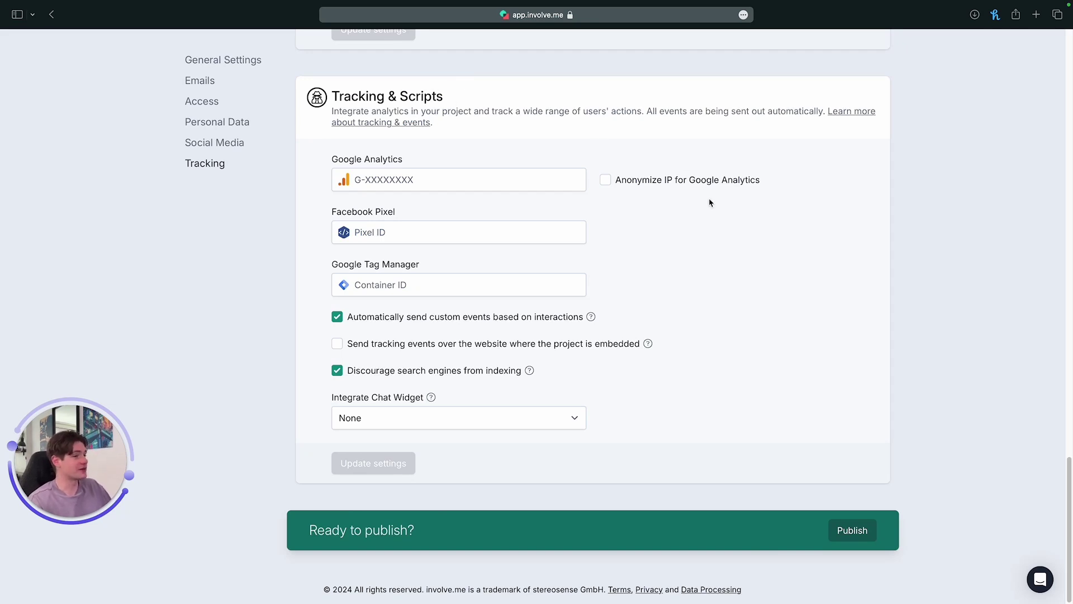
click(852, 531)
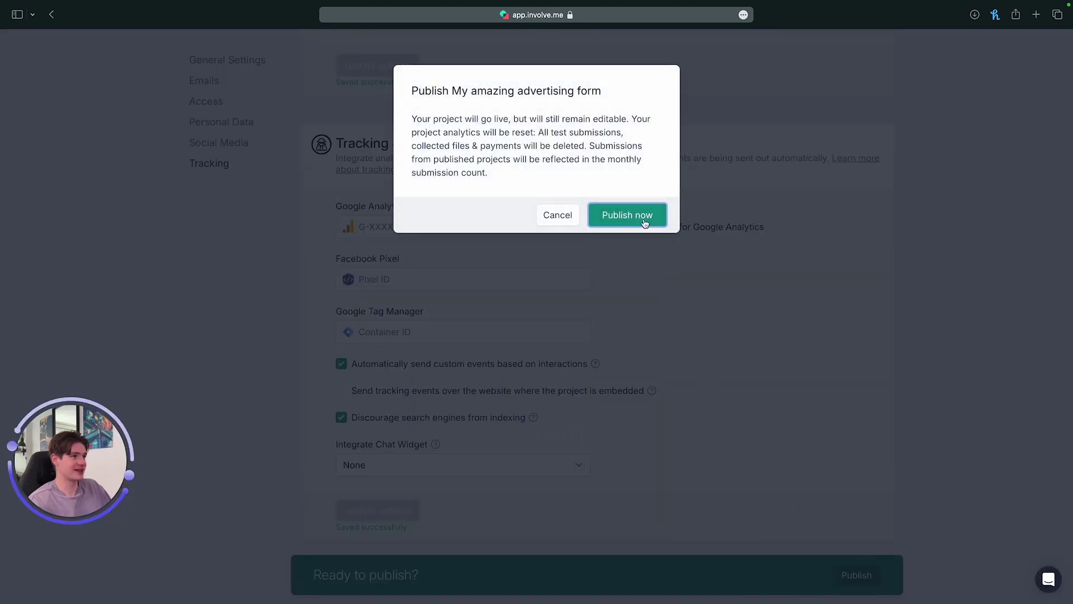
Confirm Publish now so the form goes live with its Full-page embed preview
click(642, 216)
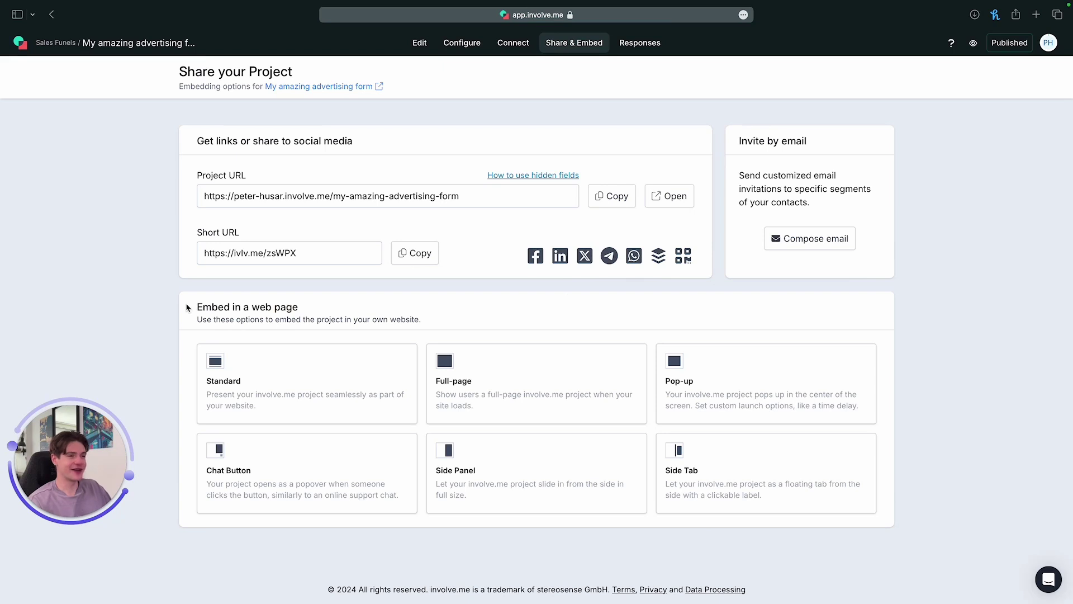
drag(188, 307, 311, 312)
click(311, 313)
Switch the web-page embed to Pop-up and launch it in the preview
click(475, 386)
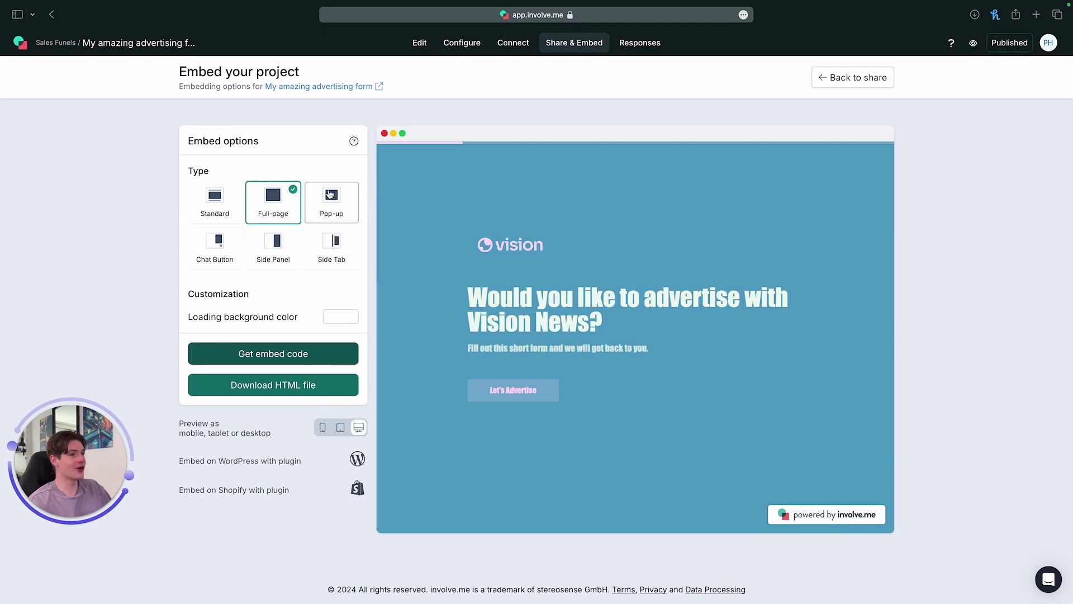
click(331, 201)
click(627, 244)
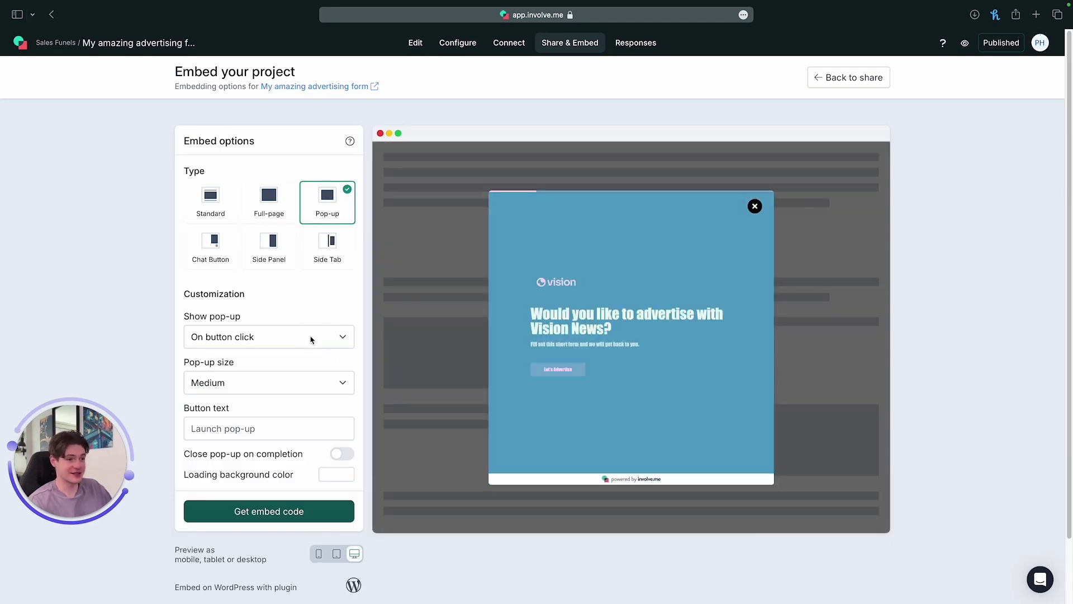
Show the pop-up on page load, test it in the preview, and enable closing it on completion
click(312, 339)
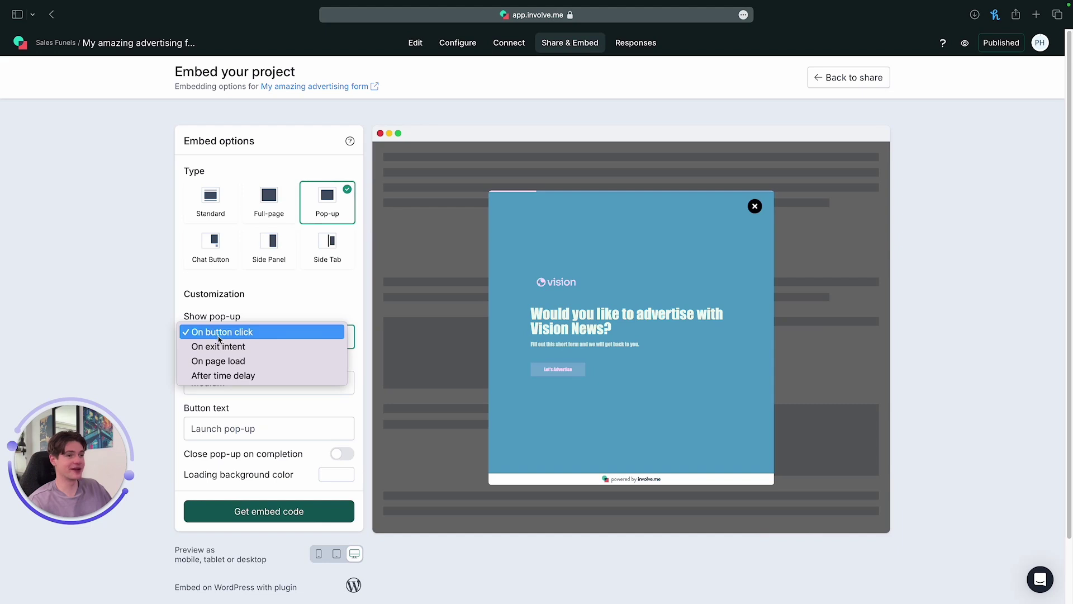
click(218, 361)
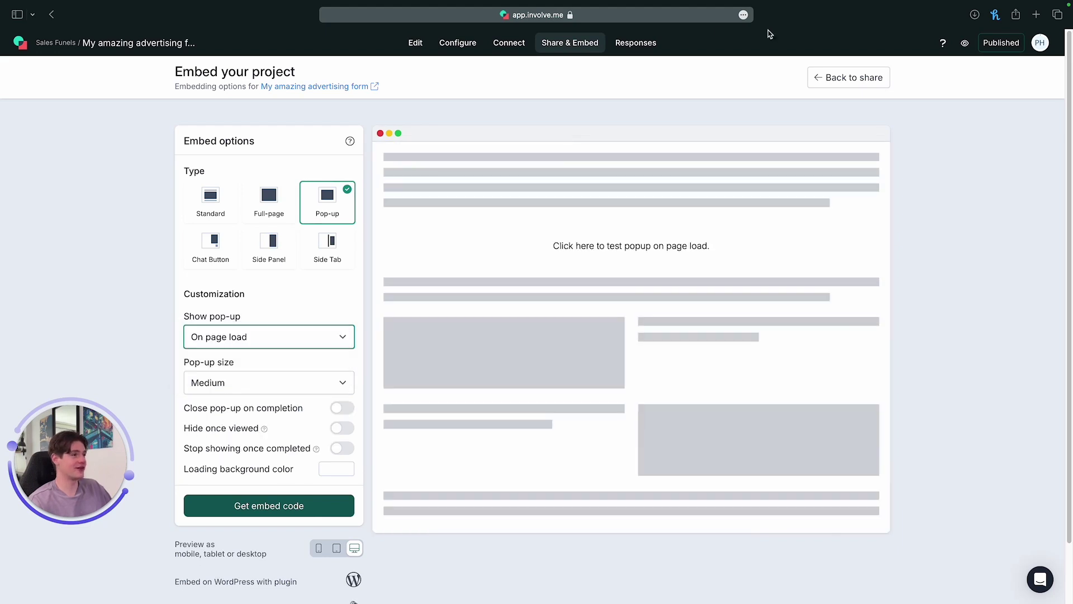
click(633, 250)
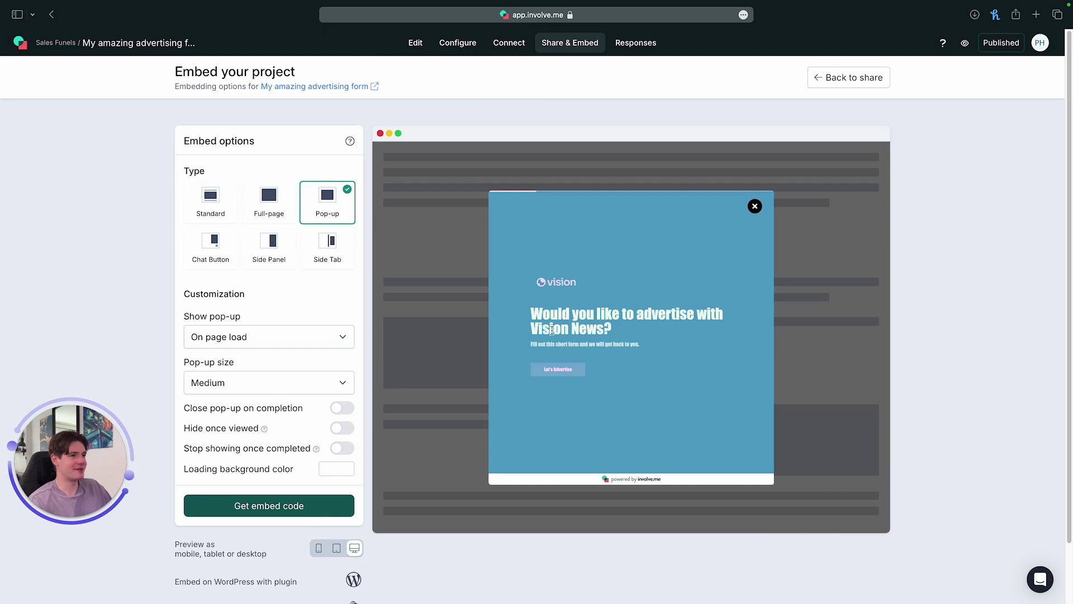
click(341, 408)
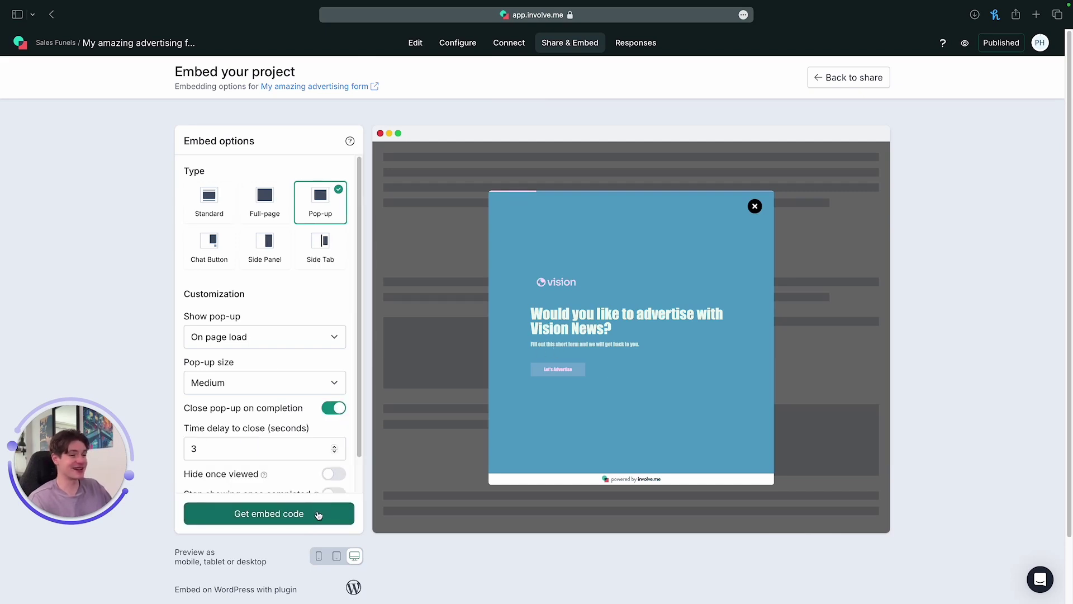
View the pop-up embed code, then switch back to Full-page embedding
click(318, 514)
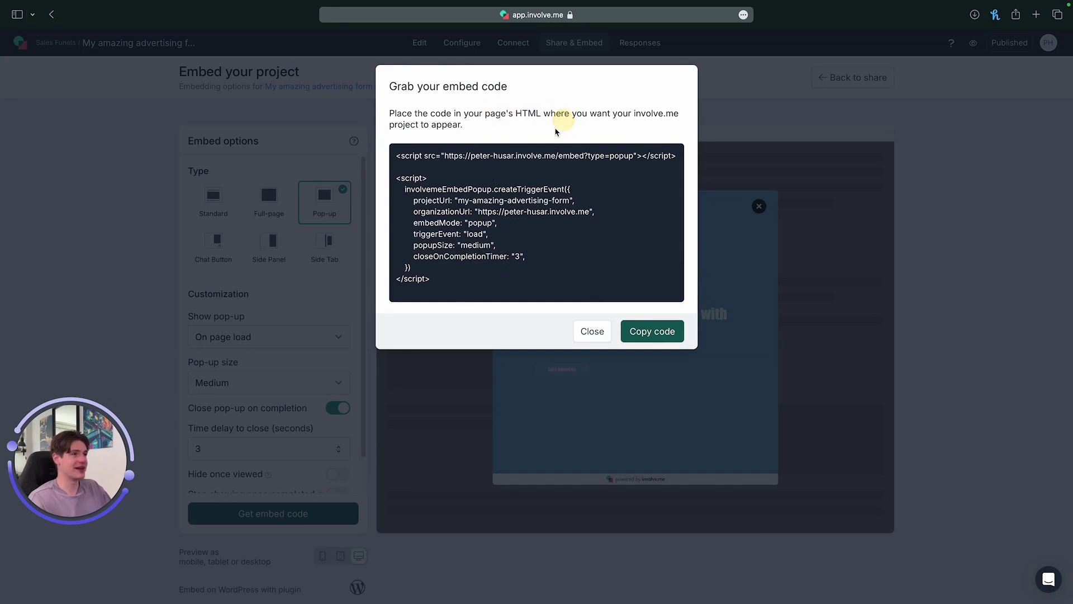
click(592, 331)
click(269, 201)
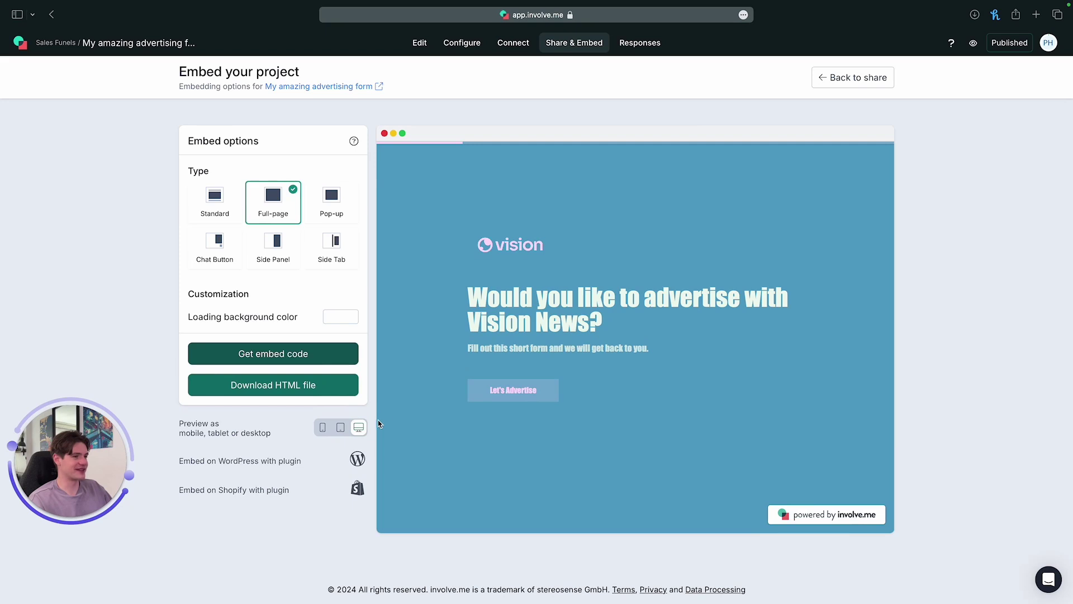
Preview the full-page form at desktop, phone and tablet sizes, advancing past the Let's Advertise intro
click(360, 428)
click(323, 427)
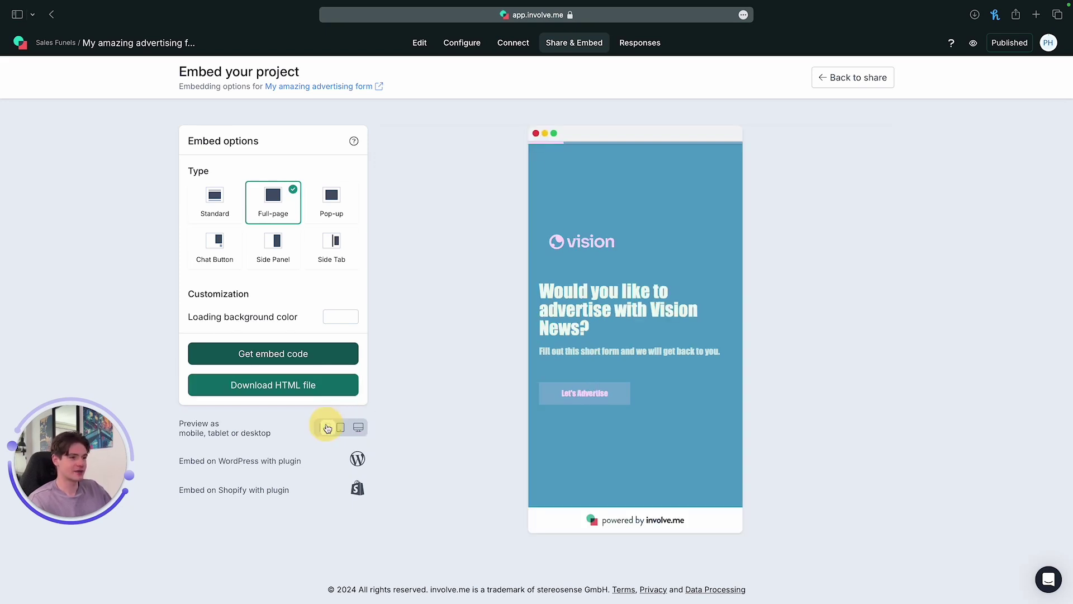
click(341, 427)
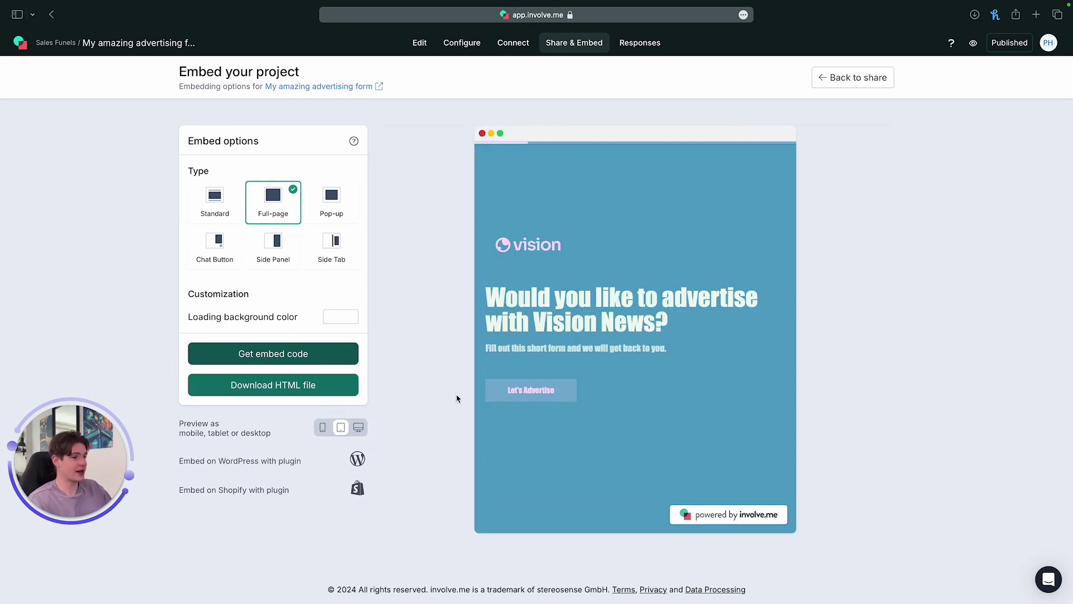
click(522, 390)
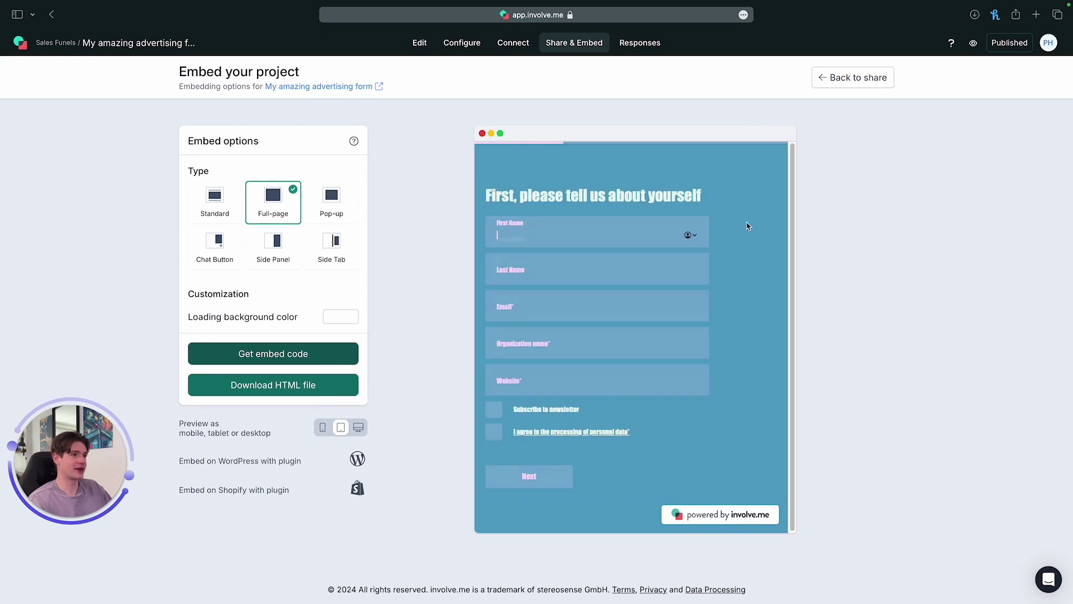
click(323, 428)
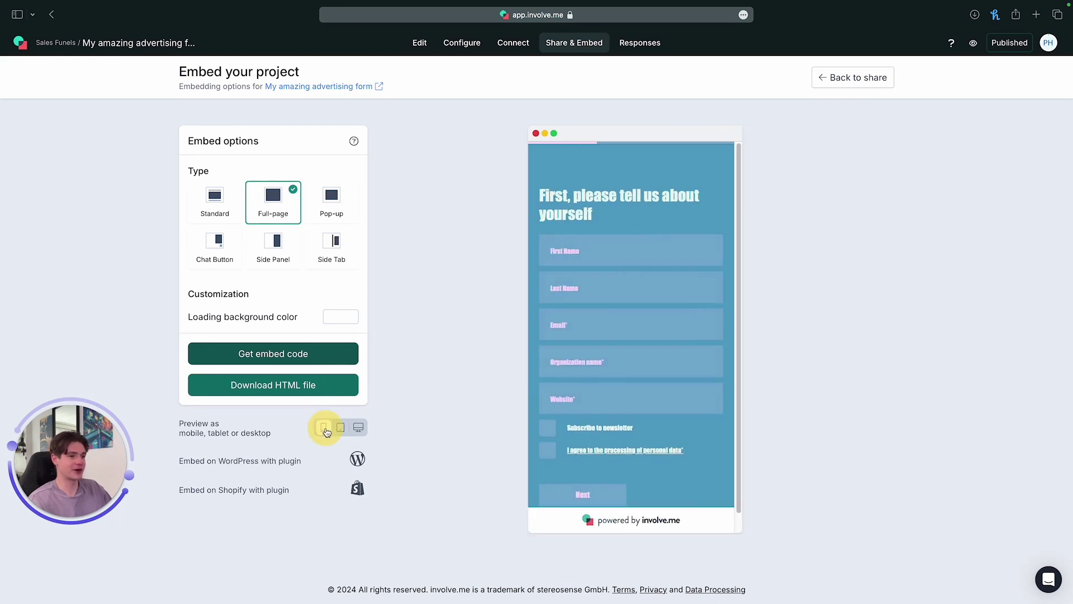
click(358, 428)
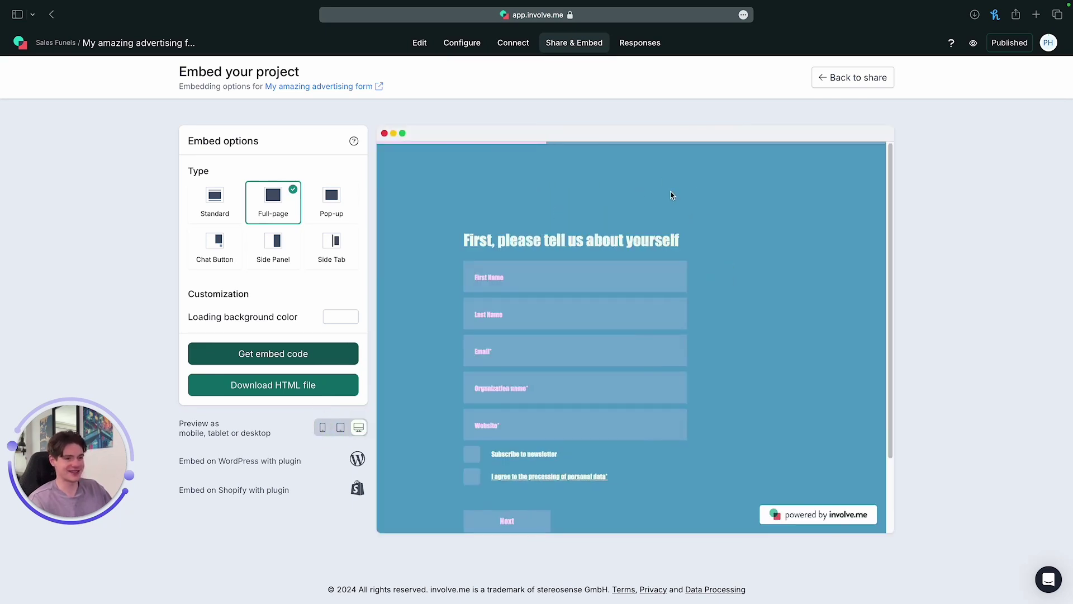